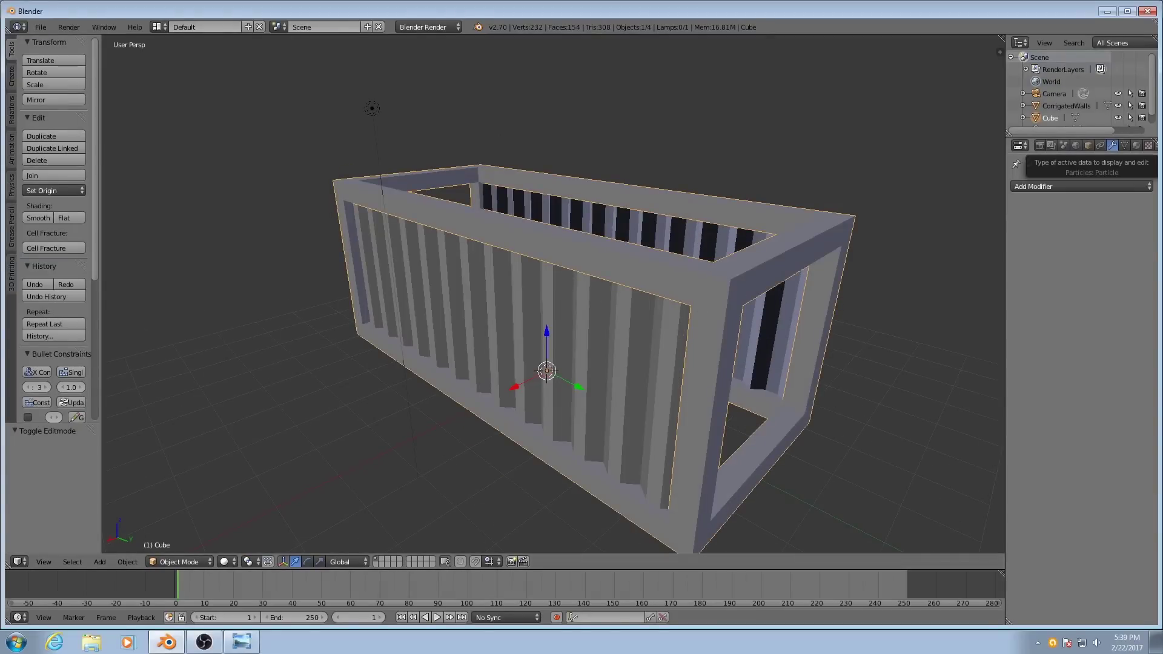
Bring the green shipping container reference photo into view to compare, then minimize Photo Viewer
drag(1162, 79, 676, 70)
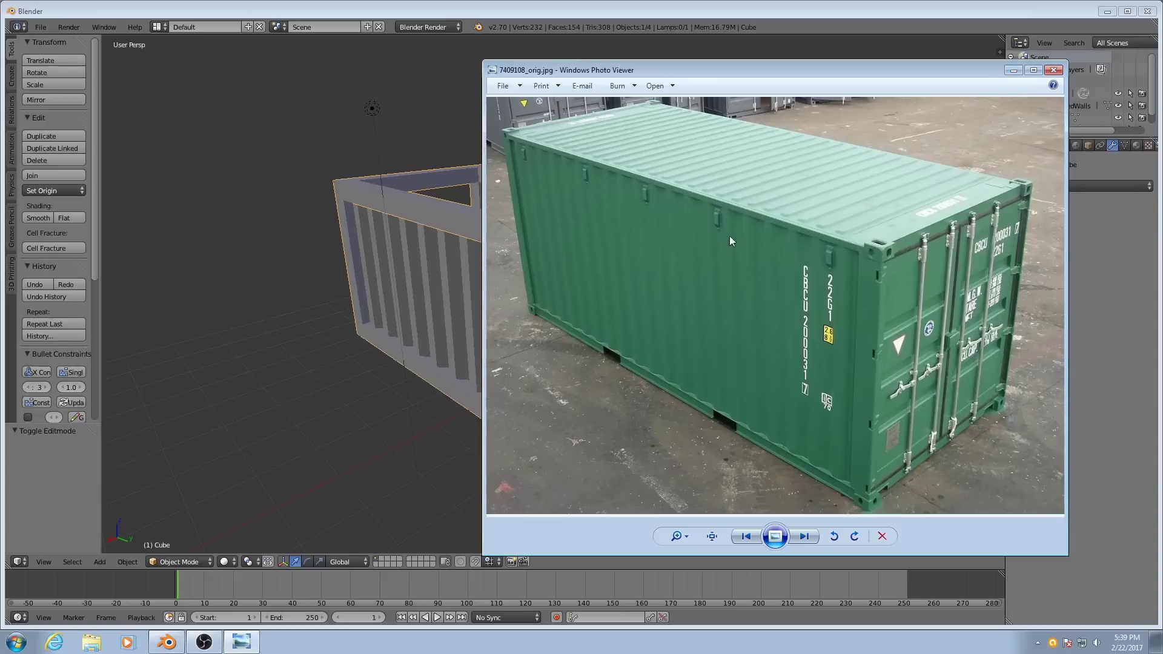
click(1012, 72)
middle_drag(612, 256, 774, 305)
Enter Edit Mode and select the corner faces all around the container frame
key(Tab)
right_click(789, 329)
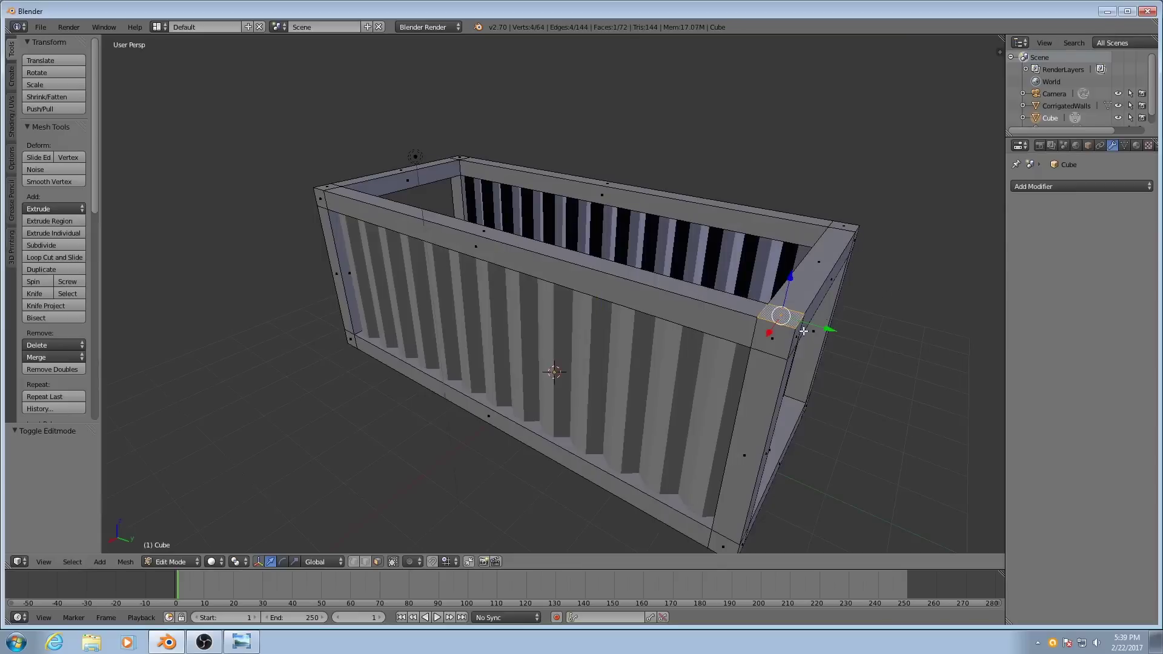
click(1087, 146)
middle_drag(929, 263, 725, 360)
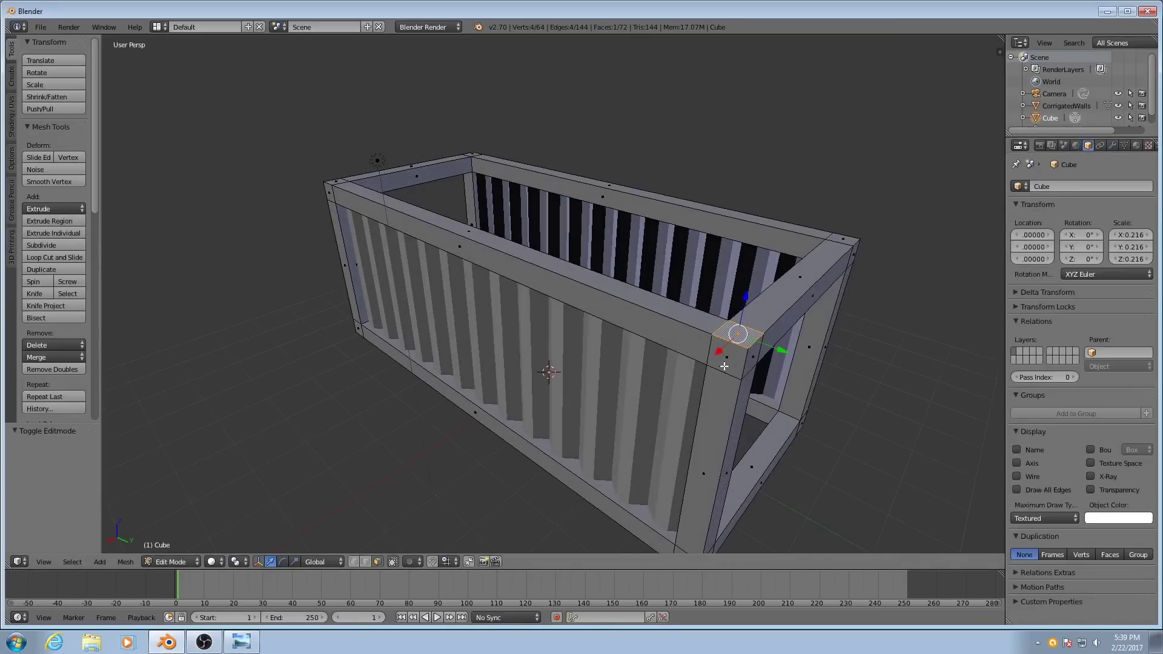
shift+right_click(729, 358)
shift+right_click(752, 360)
middle_drag(752, 360, 671, 326)
shift+right_click(574, 322)
mouse_move(574, 322)
middle_down()
mouse_move(524, 344)
mouse_move(509, 200)
mouse_move(638, 229)
mouse_move(696, 121)
mouse_move(753, 72)
mouse_move(685, 99)
mouse_move(703, 272)
mouse_move(447, 316)
mouse_move(565, 331)
middle_up()
shift+right_click(474, 329)
shift+right_click(638, 229)
shift+right_click(508, 322)
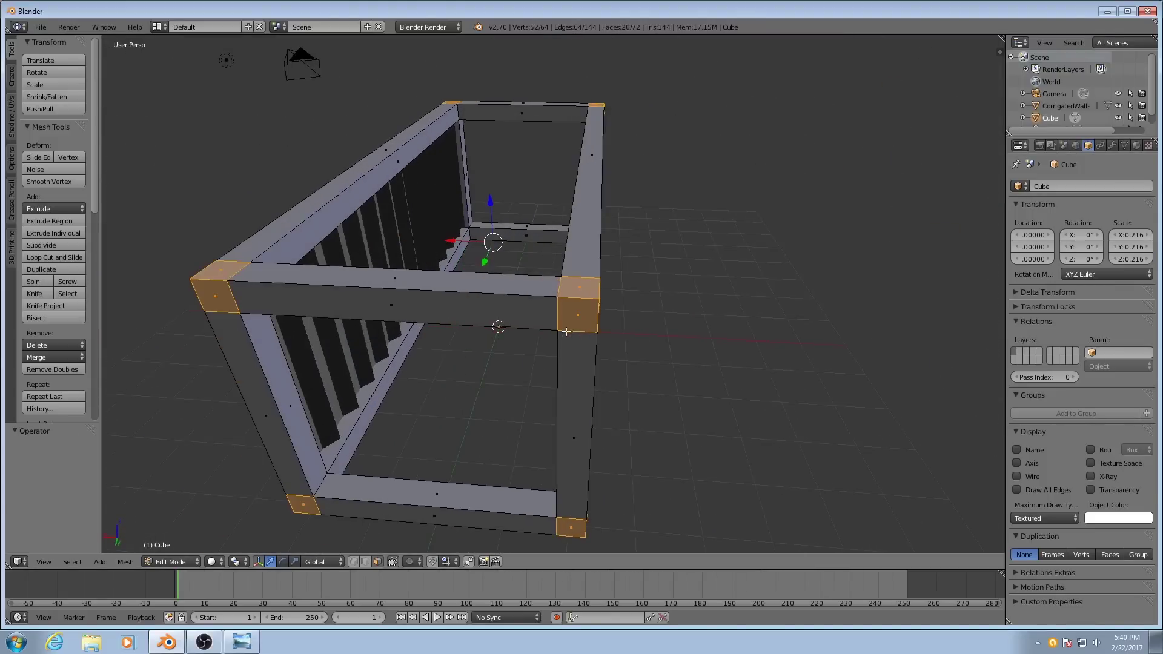
Extrude the corner faces outward with Shrink/Fatten offset -0.551, then return to Object Mode
key(alt+e)
click(638, 316)
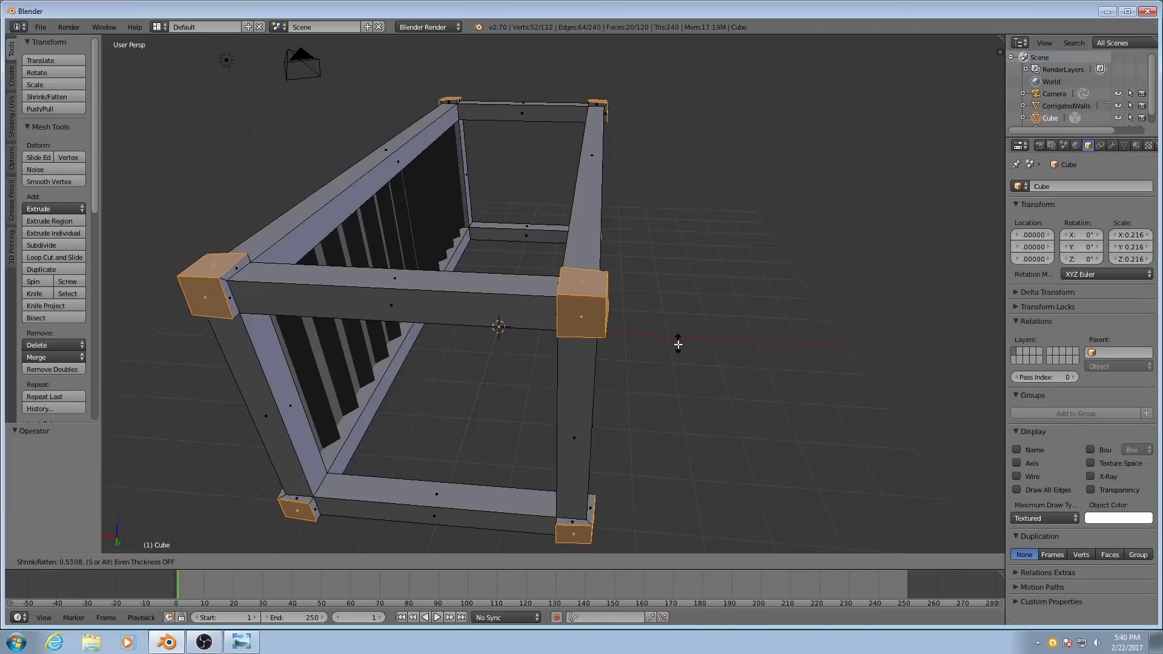
click(642, 345)
middle_drag(642, 345, 460, 254)
key(Tab)
key(Tab)
Select the four corner posts' top faces and flatten them level with a Z scale of 0
right_click(518, 329)
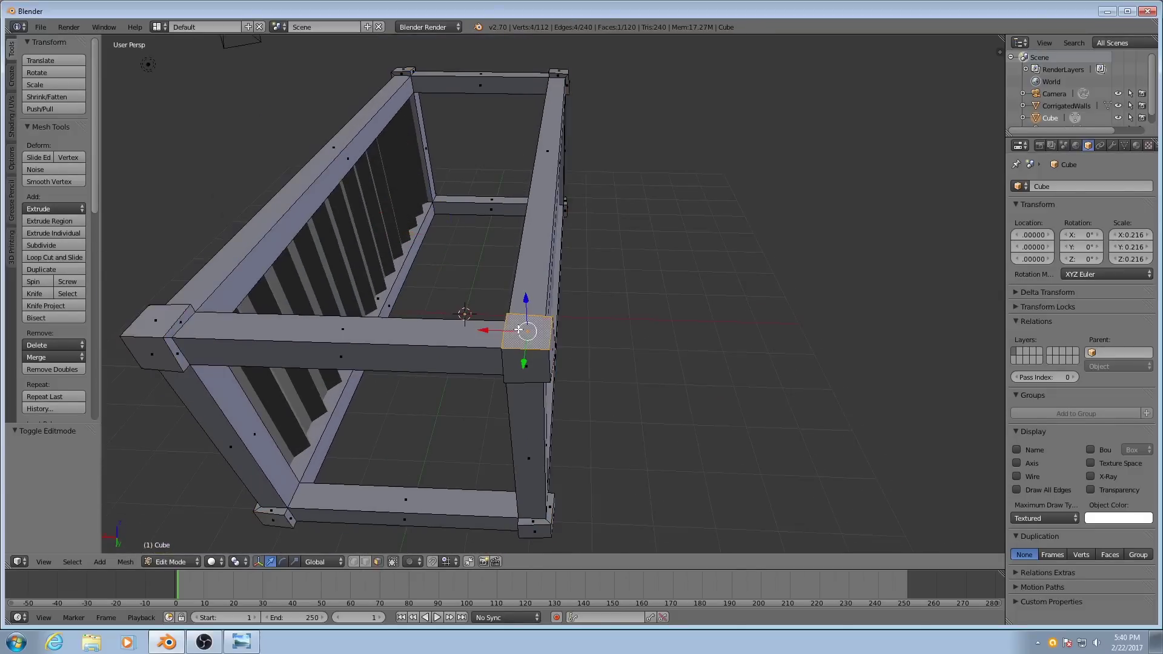
shift+right_click(168, 318)
middle_drag(168, 317, 835, 312)
shift+right_click(837, 311)
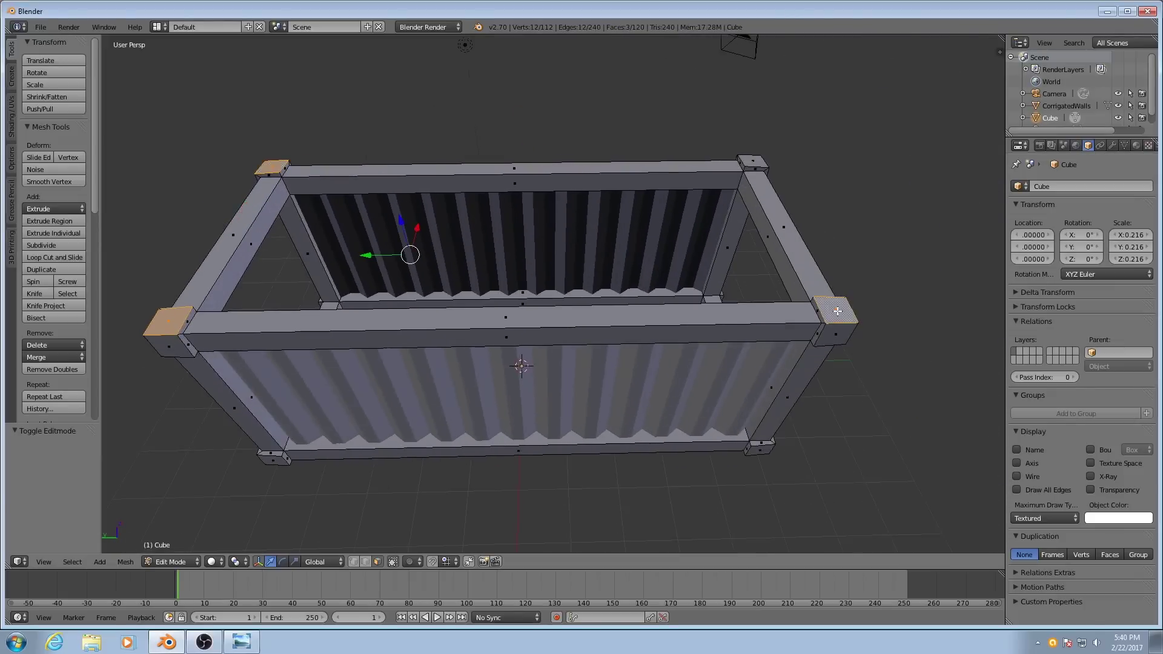
shift+right_click(763, 162)
middle_drag(654, 270, 569, 337)
key(s)
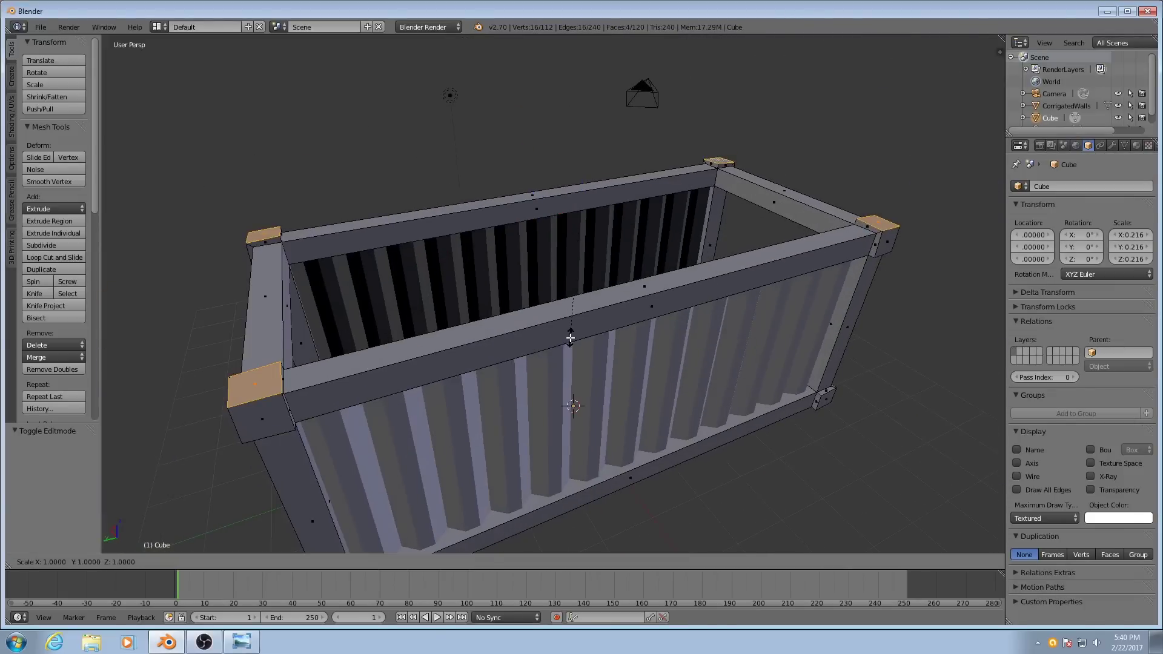
key(z)
text(0)
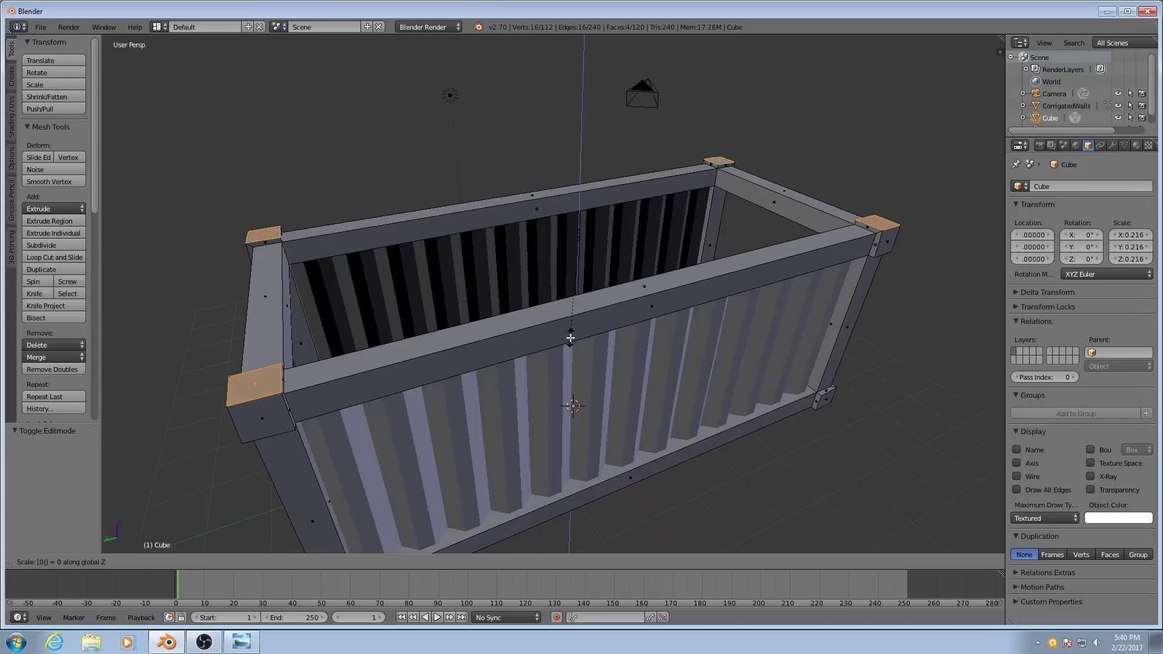
key(Return)
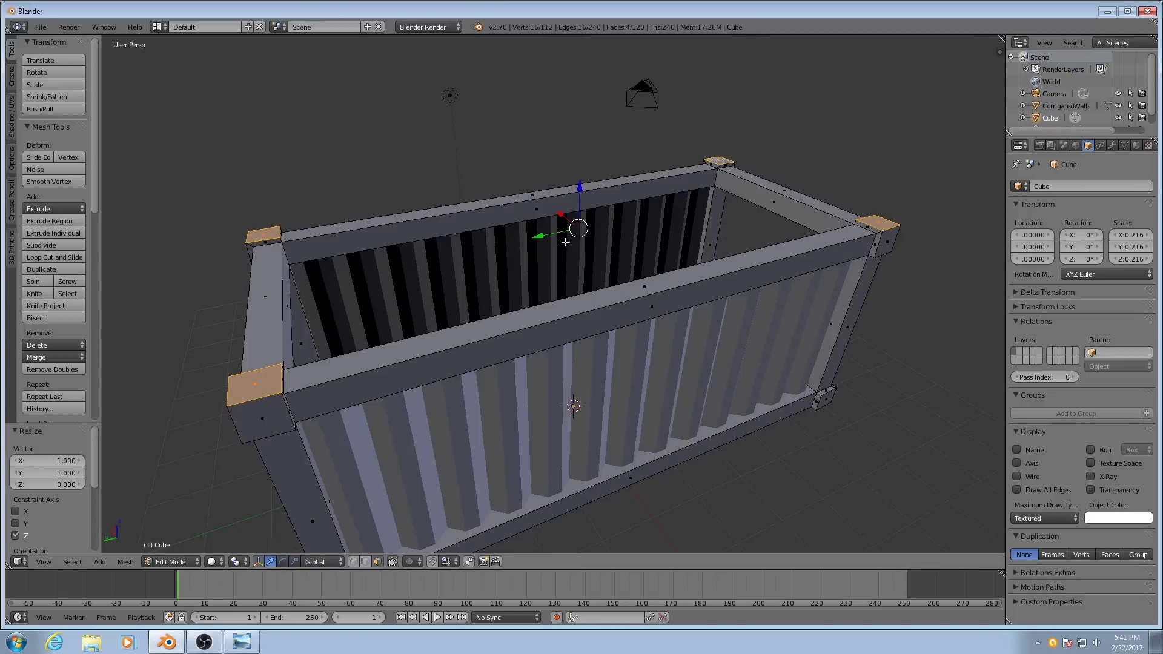
Select the corner blocks' end faces and square them off with a Y scale of 0
middle_drag(458, 302, 536, 340)
click(582, 352)
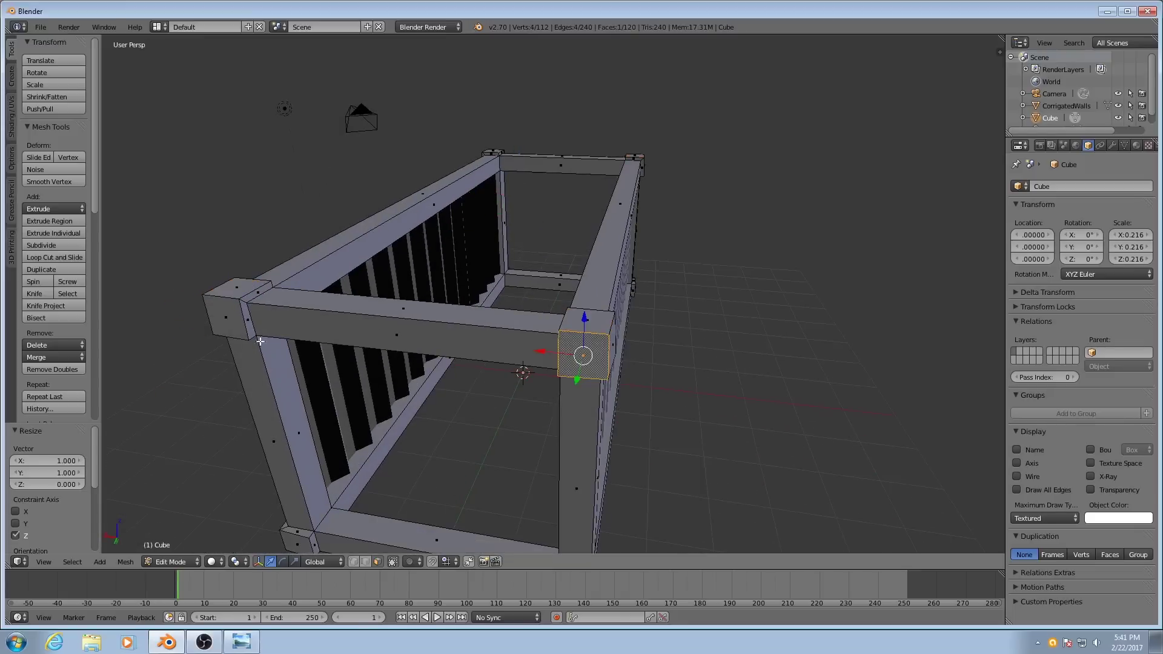
shift+click(242, 327)
middle_drag(242, 327, 583, 334)
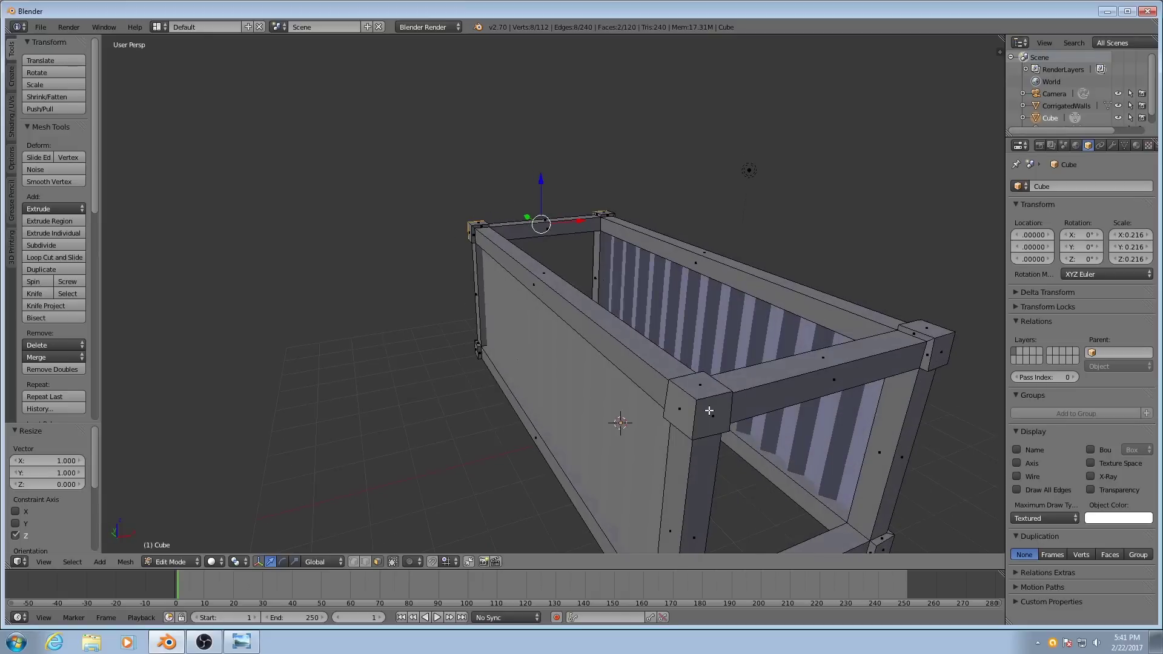
shift+click(709, 411)
shift+click(946, 353)
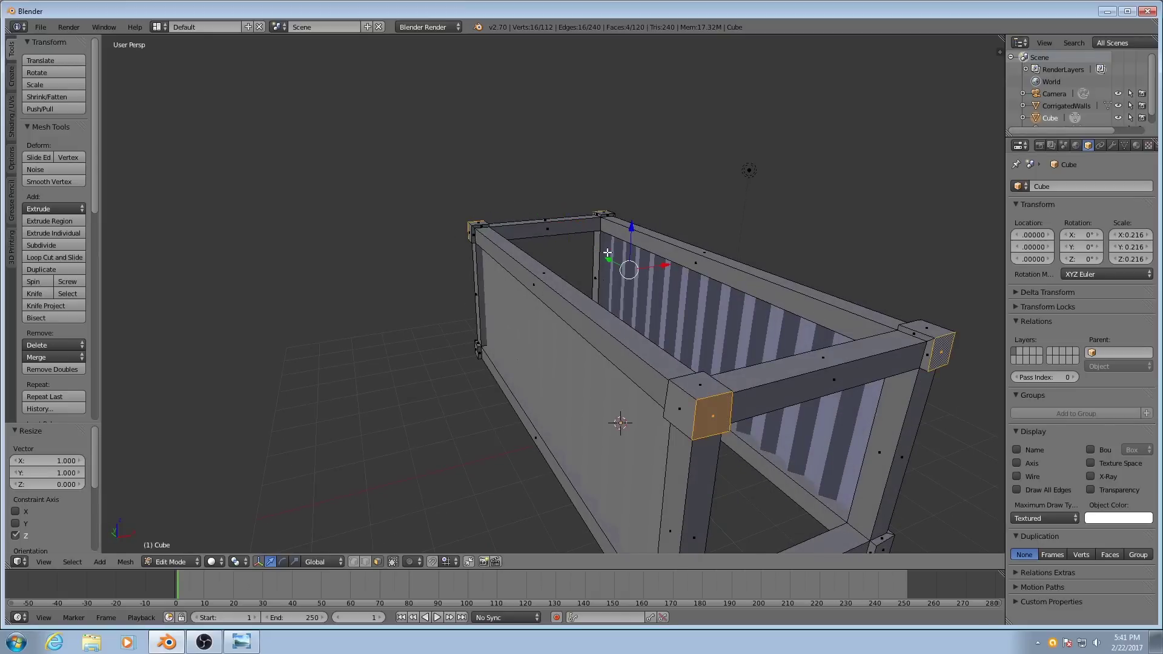
middle_drag(809, 438, 685, 375)
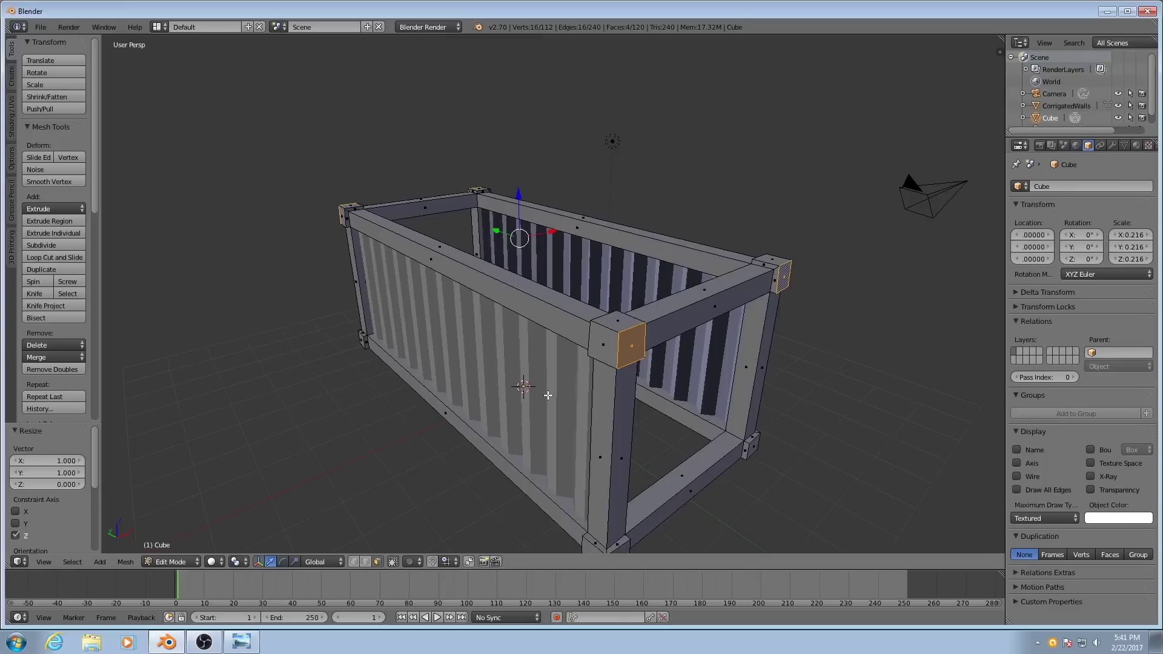
key(s)
key(y)
key(0)
key(Return)
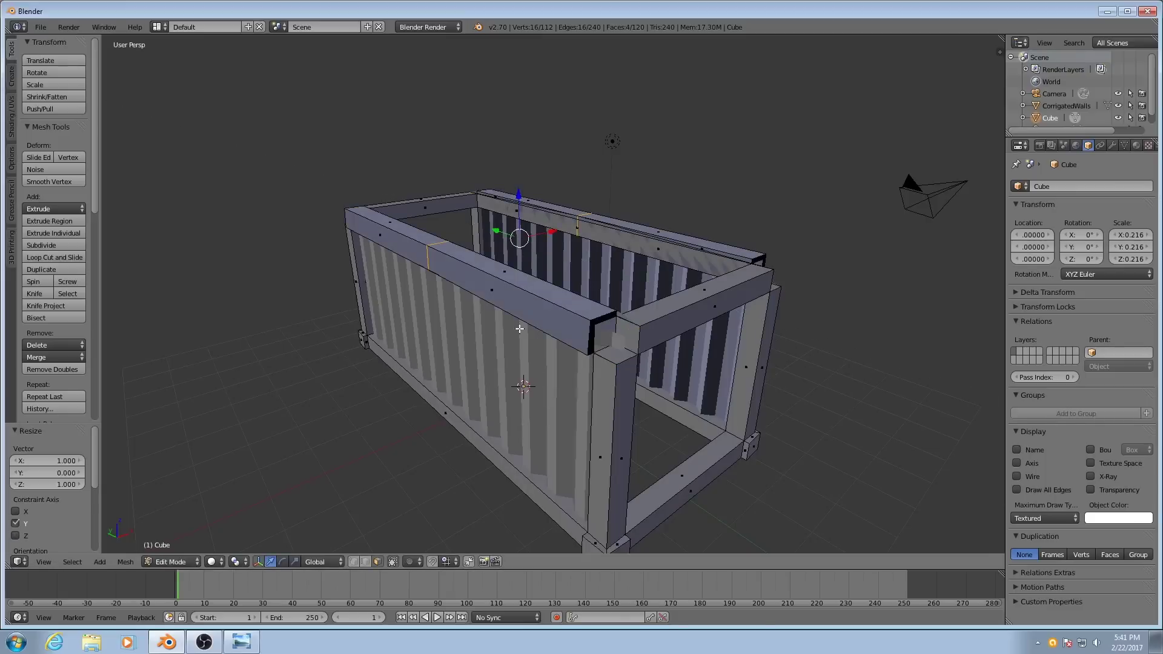
middle_drag(547, 395, 631, 360)
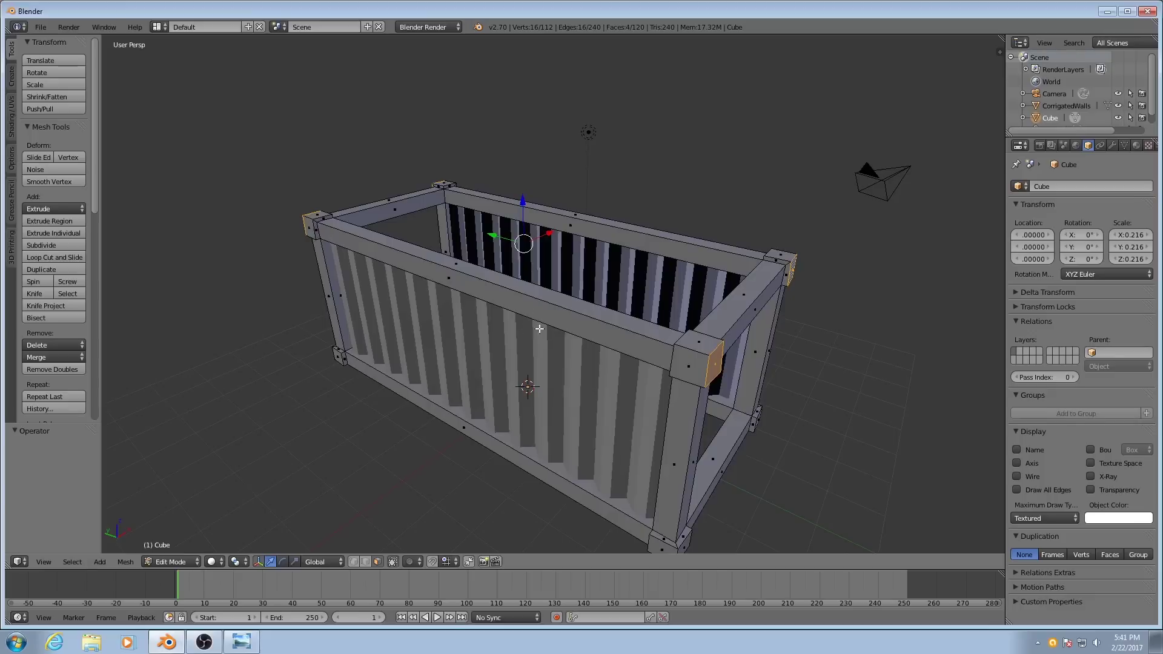
Set the pivot point to Individual Origins and flatten the selected faces with a Y scale of 0
click(244, 561)
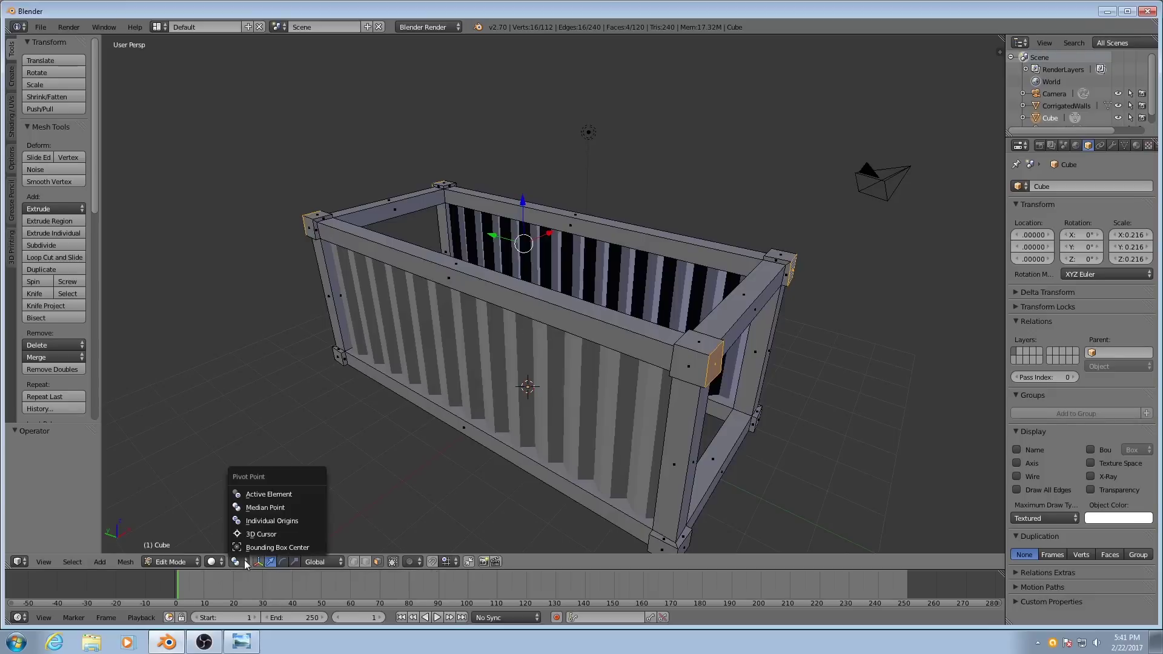
click(258, 522)
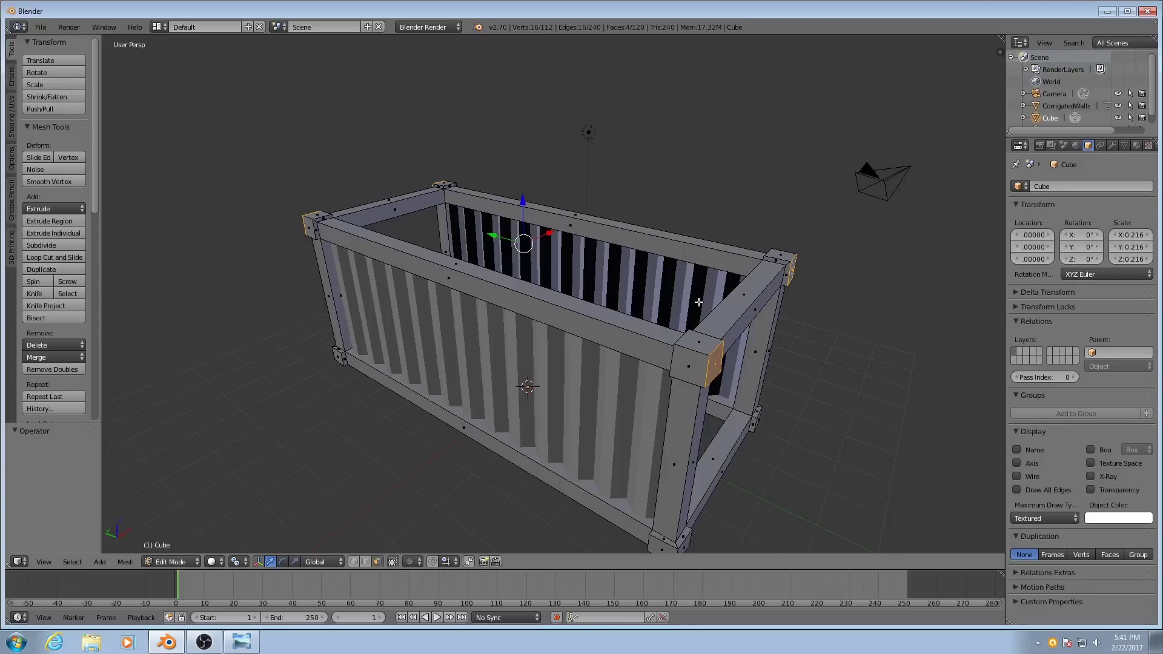
key(s)
key(y)
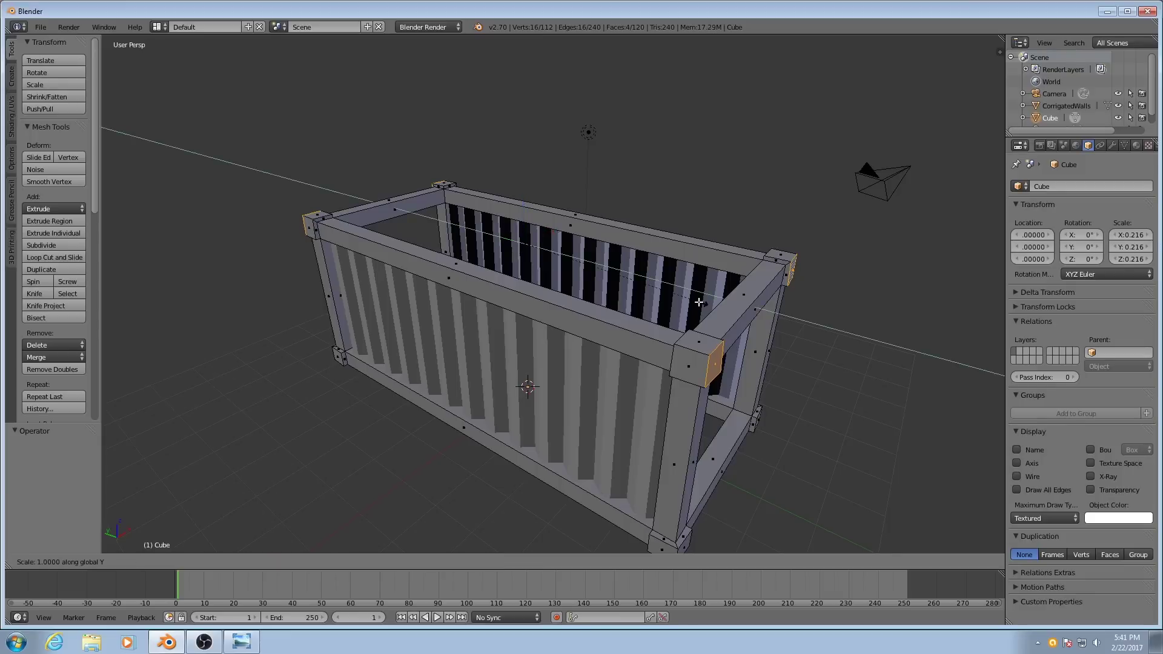
text(0)
key(Return)
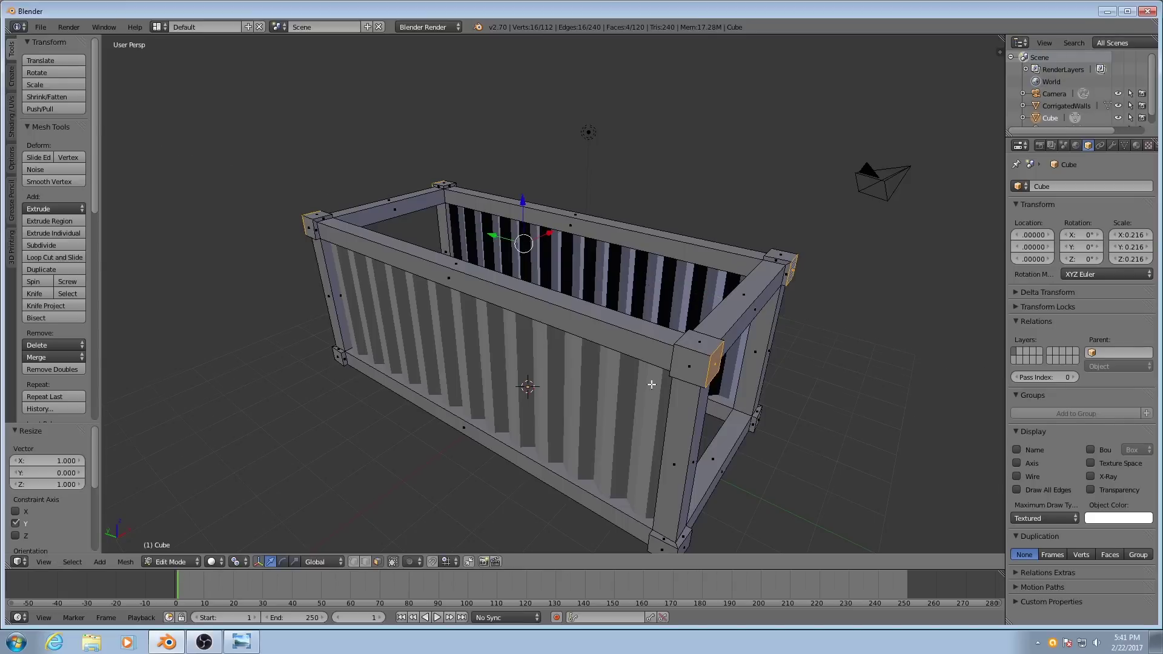
Select the four bottom corner faces of the container
middle_drag(651, 383, 668, 374)
middle_drag(672, 334, 675, 396)
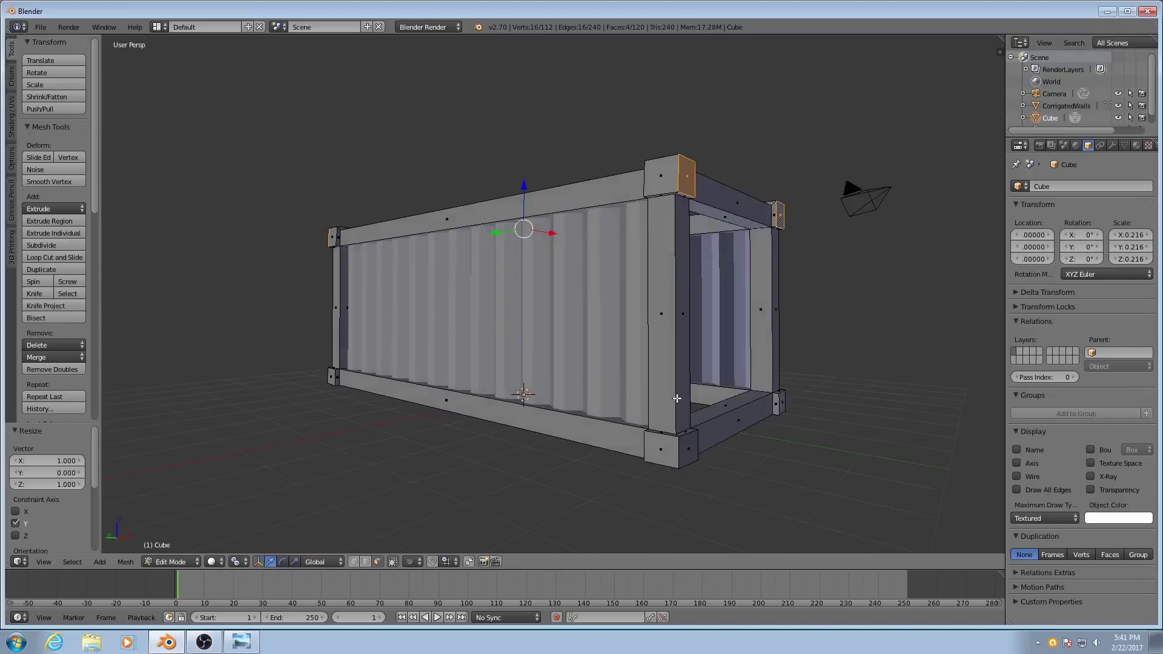
right_click(688, 448)
shift+right_click(780, 401)
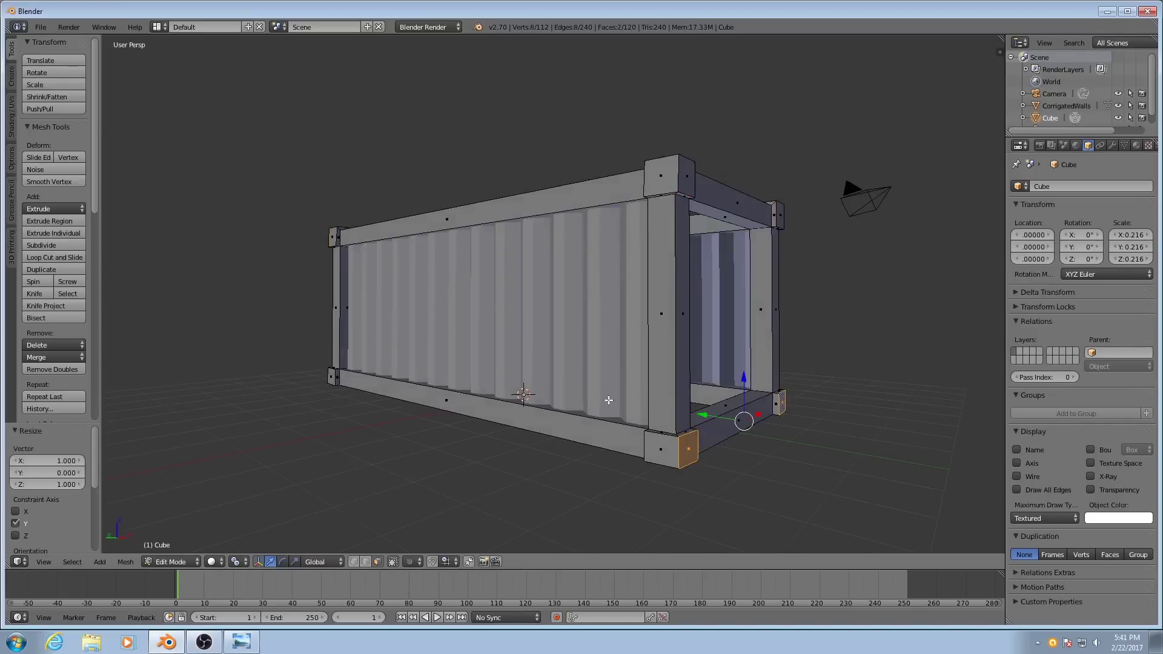
middle_drag(345, 408, 515, 443)
shift+right_click(560, 463)
shift+right_click(337, 427)
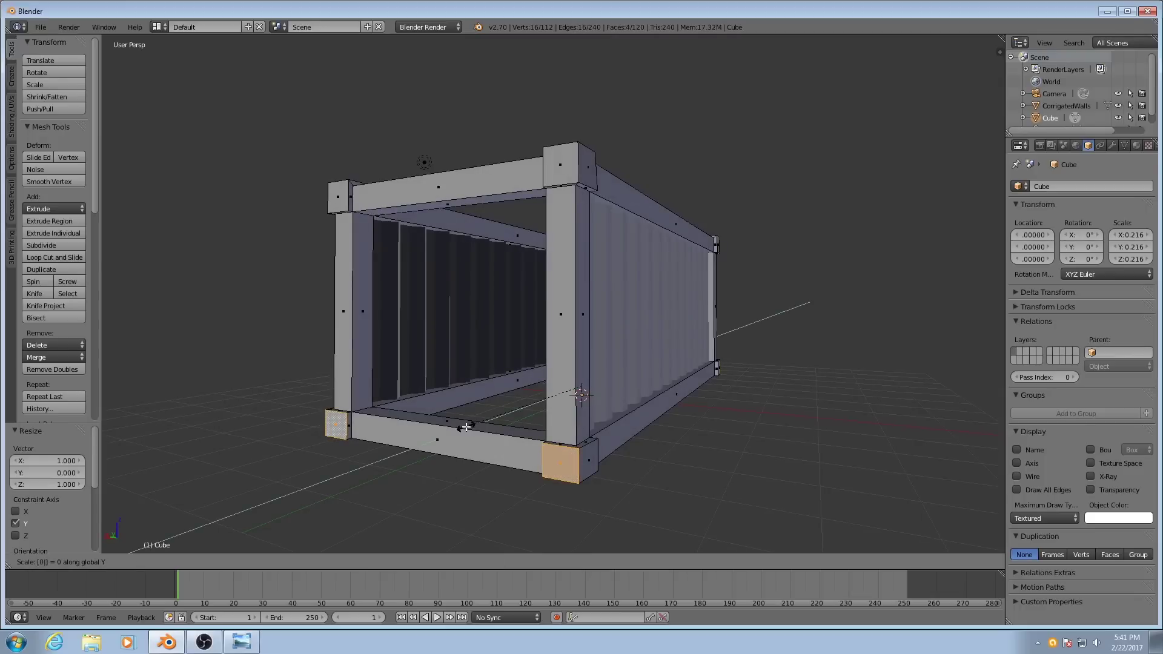
Select the top and bottom corner faces of each upright
middle_drag(552, 246, 546, 266)
right_click(536, 213)
shift+right_click(533, 503)
middle_drag(532, 497, 745, 254)
shift+right_click(805, 397)
shift+right_click(747, 252)
shift+right_click(731, 467)
middle_drag(731, 468, 513, 474)
shift+right_click(513, 474)
Flatten those corner faces with an X scale of 0 and return to Object Mode
key(s)
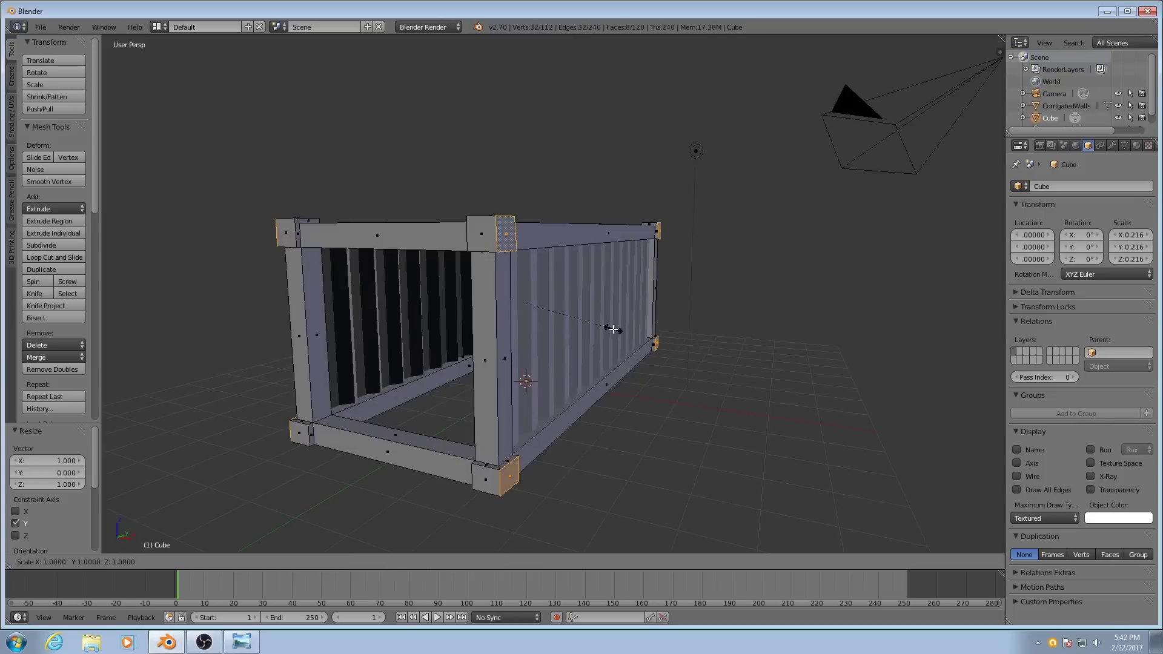
key(x)
key(0)
key(Return)
middle_drag(613, 328, 682, 280)
key(Tab)
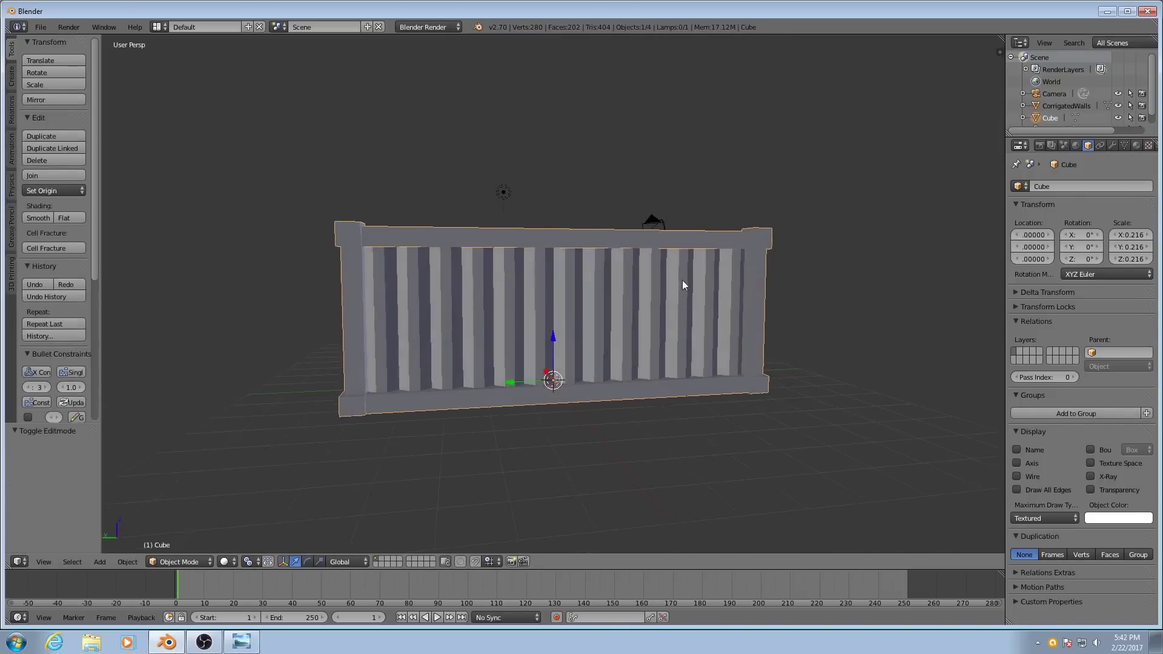
scroll(682, 279, up, 2)
middle_drag(544, 292, 590, 223)
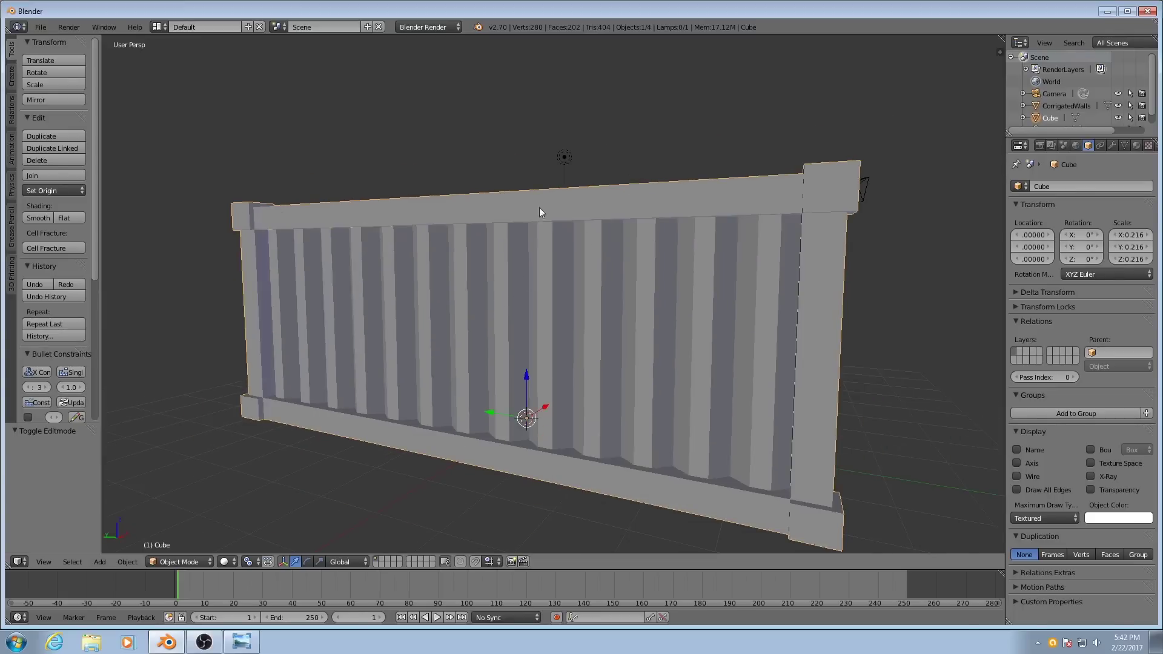
middle_drag(482, 213, 545, 260)
Enter Edit Mode and add a centred 4-cut loop cut on the front top rail
key(Tab)
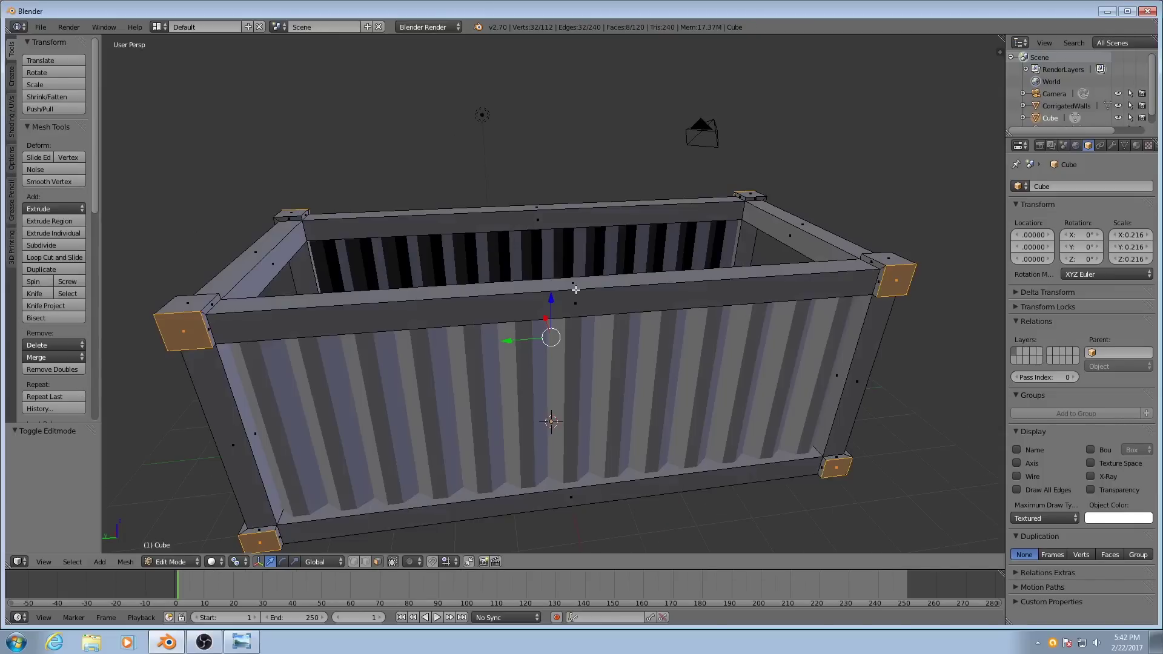
key(a)
key(ctrl+r)
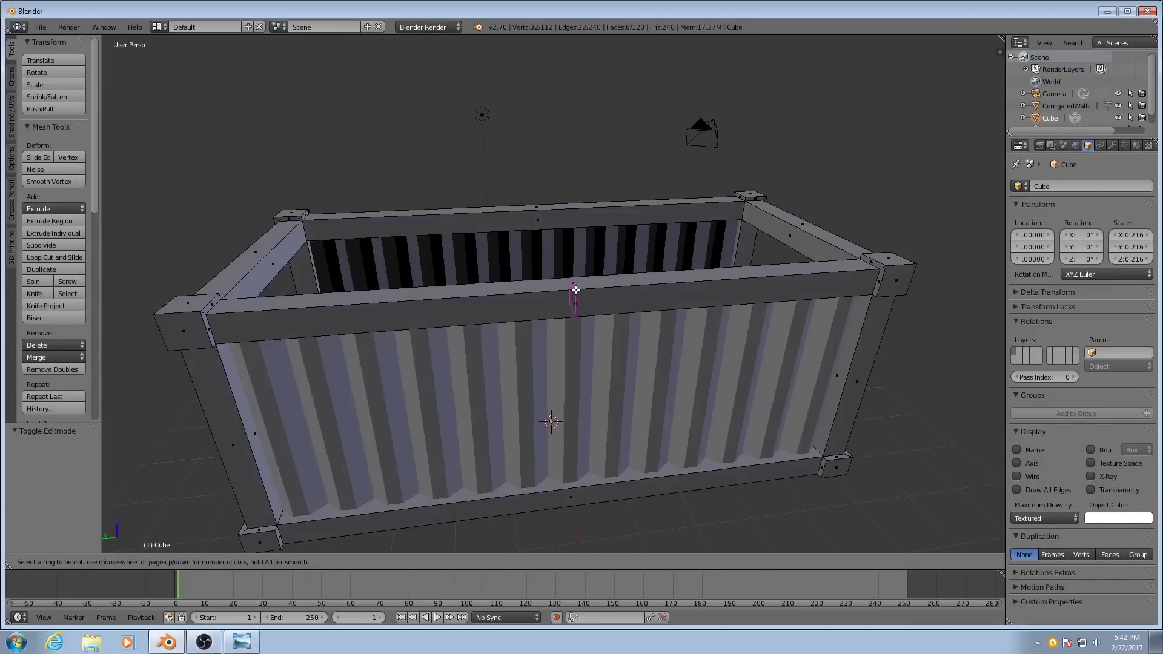
scroll(575, 290, up, 1)
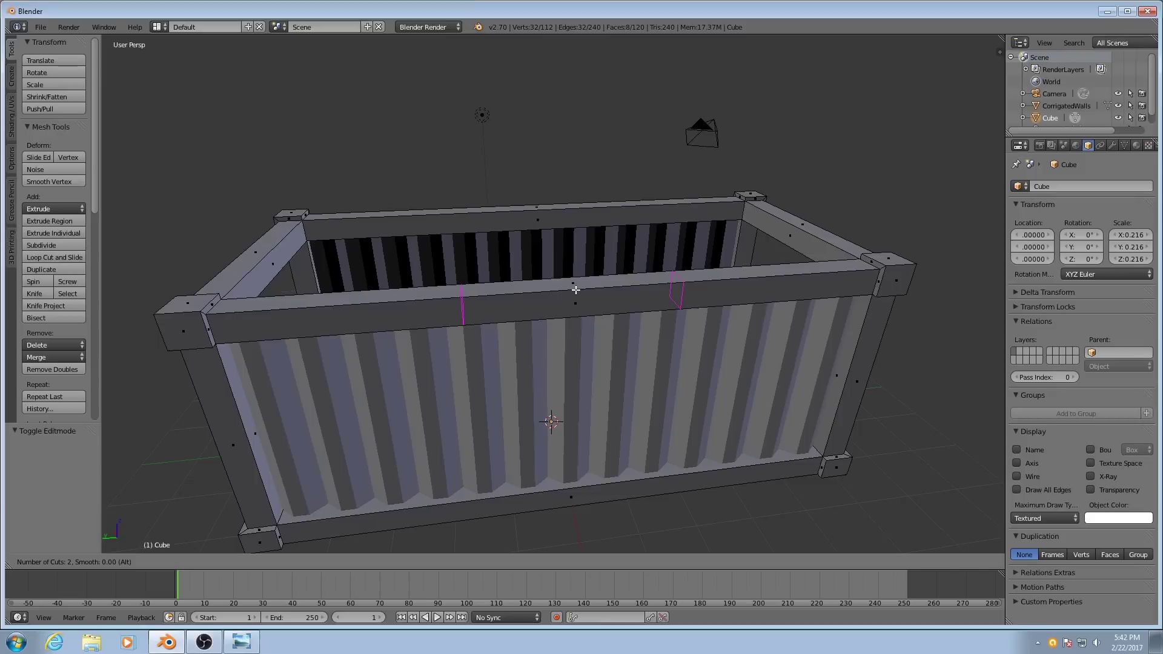
scroll(575, 290, up, 1)
scroll(576, 290, up, 1)
click(575, 290)
right_click(574, 292)
middle_drag(574, 292, 527, 232)
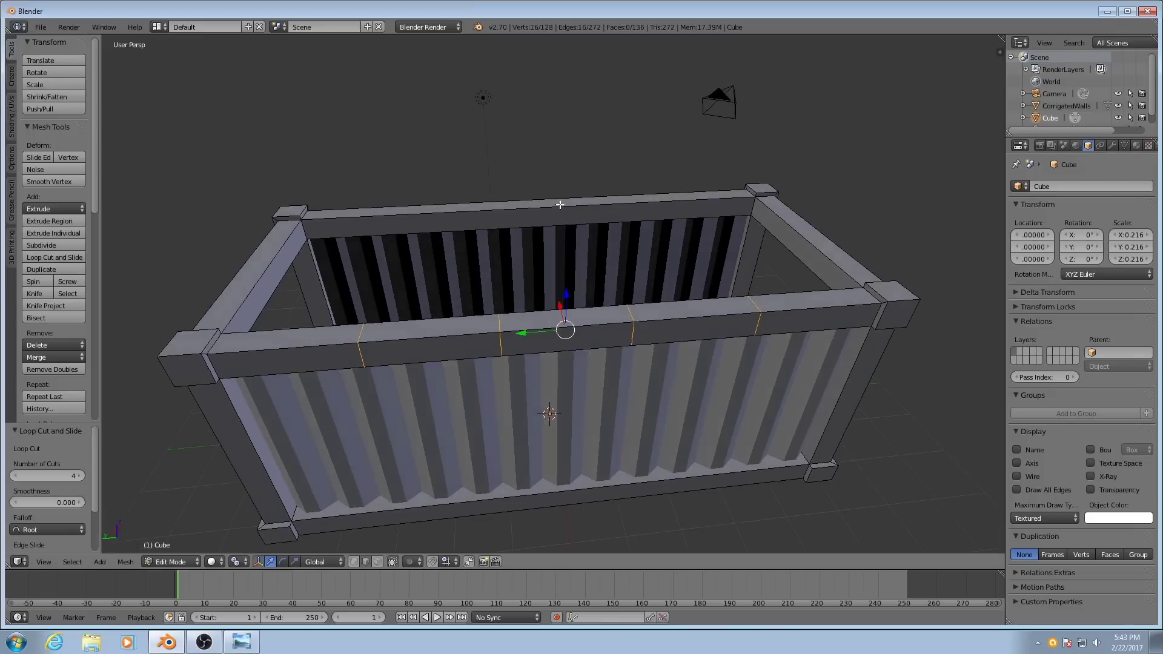
Add a centred 4-cut loop cut on the back top rail
key(ctrl+r)
scroll(530, 208, up, 1)
scroll(531, 207, up, 2)
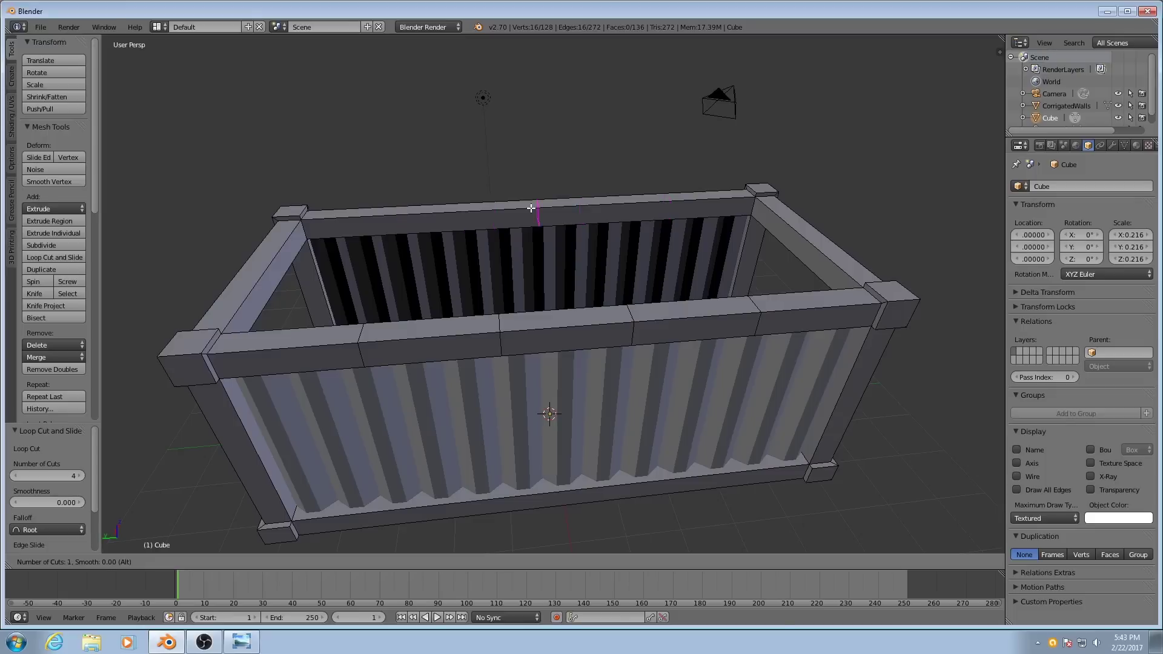
click(531, 207)
right_click(530, 208)
middle_drag(530, 207, 547, 301)
Add centred 4-cut loop cuts on the bottom rails, undoing one misplaced cut
key(ctrl+r)
click(517, 361)
right_click(518, 361)
key(ctrl+r)
click(548, 300)
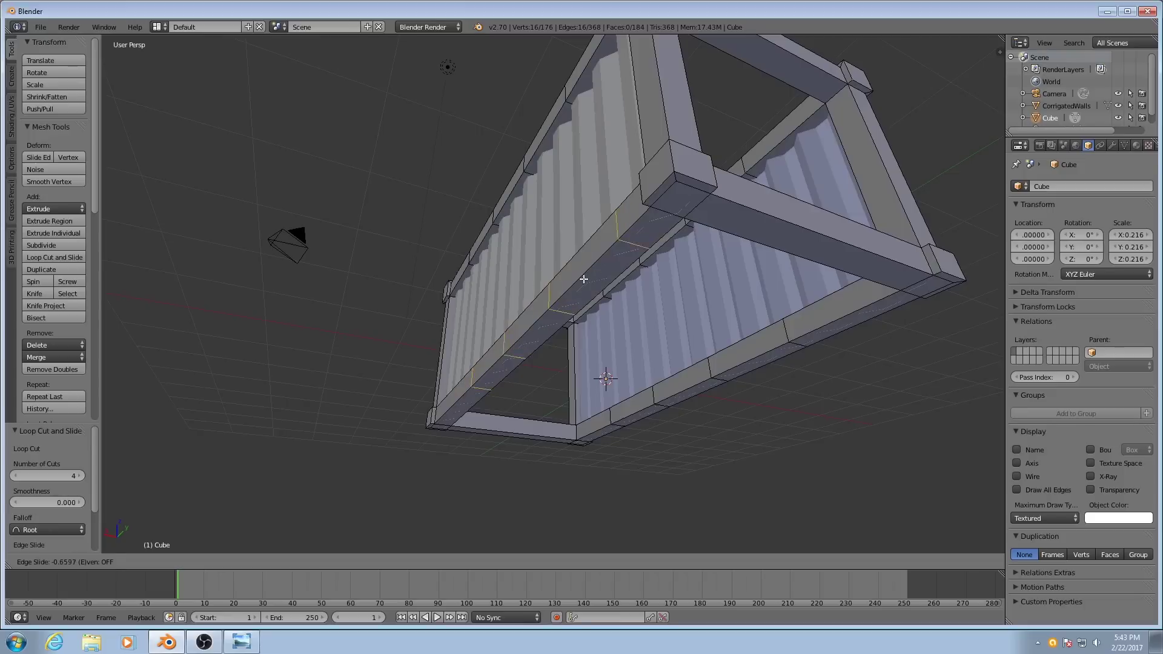
right_click(548, 294)
key(ctrl+z)
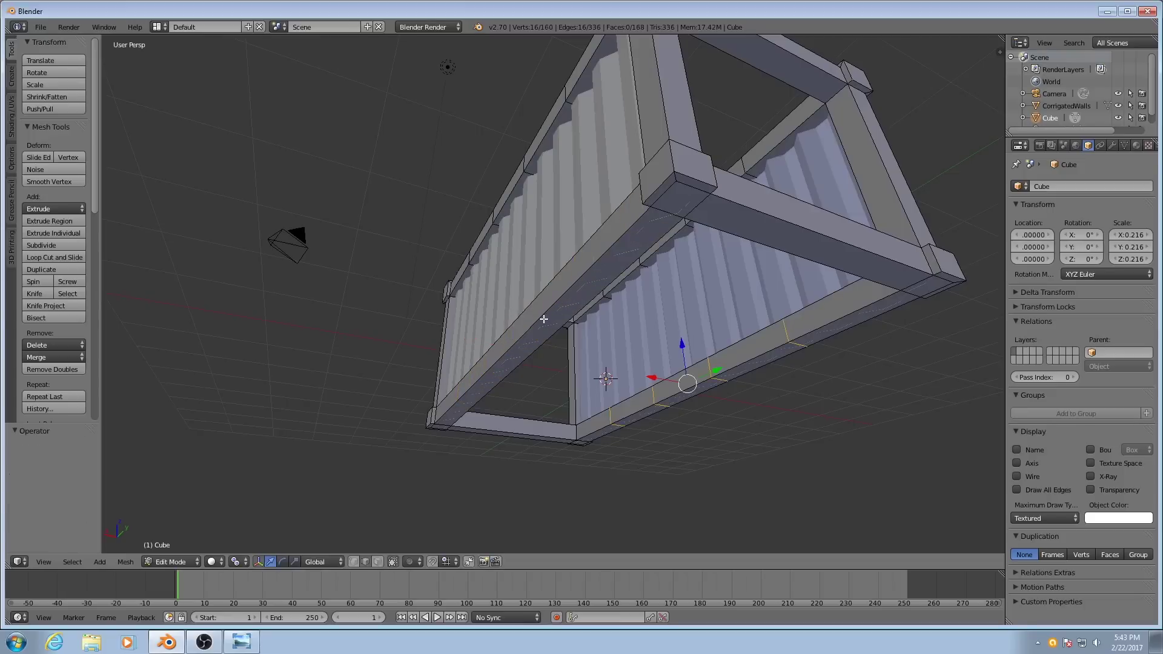
key(ctrl+r)
click(543, 318)
right_click(543, 322)
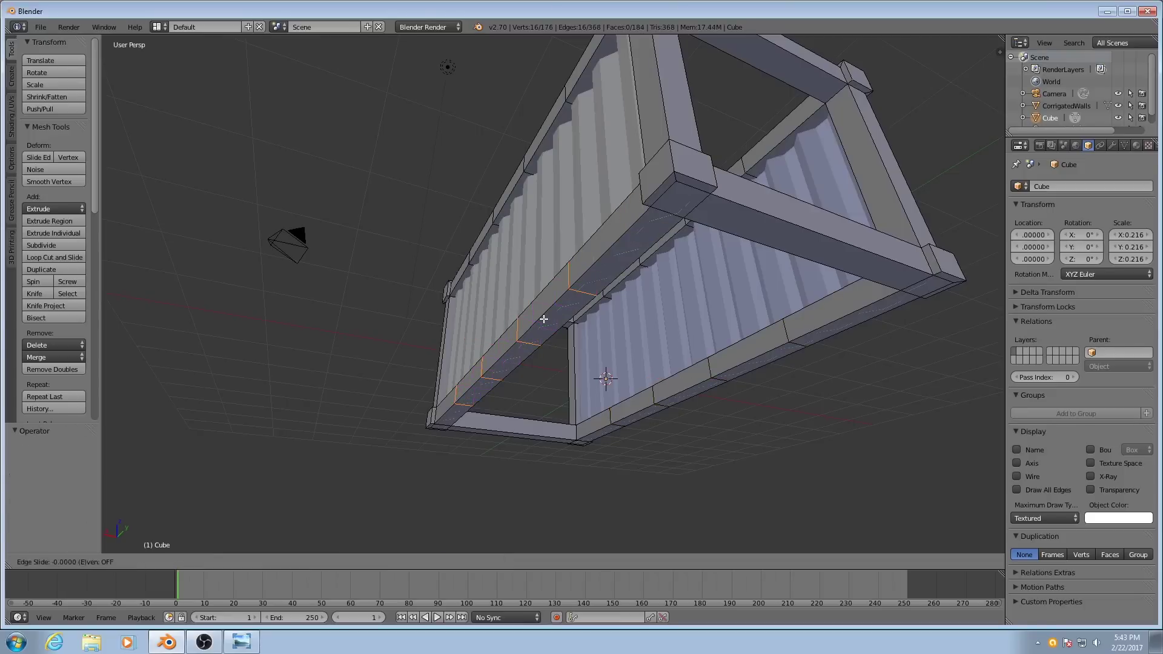
middle_drag(543, 321, 613, 432)
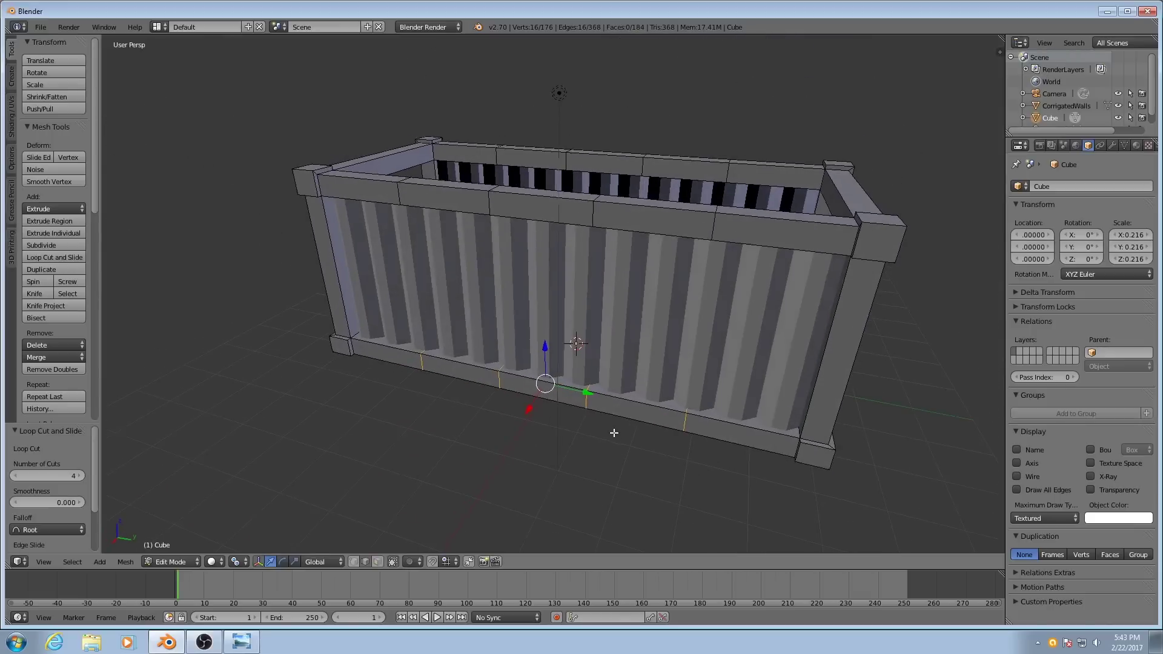
Begin selecting the new edge loops on the long rails
middle_drag(552, 380, 641, 396)
alt+right_click(688, 410)
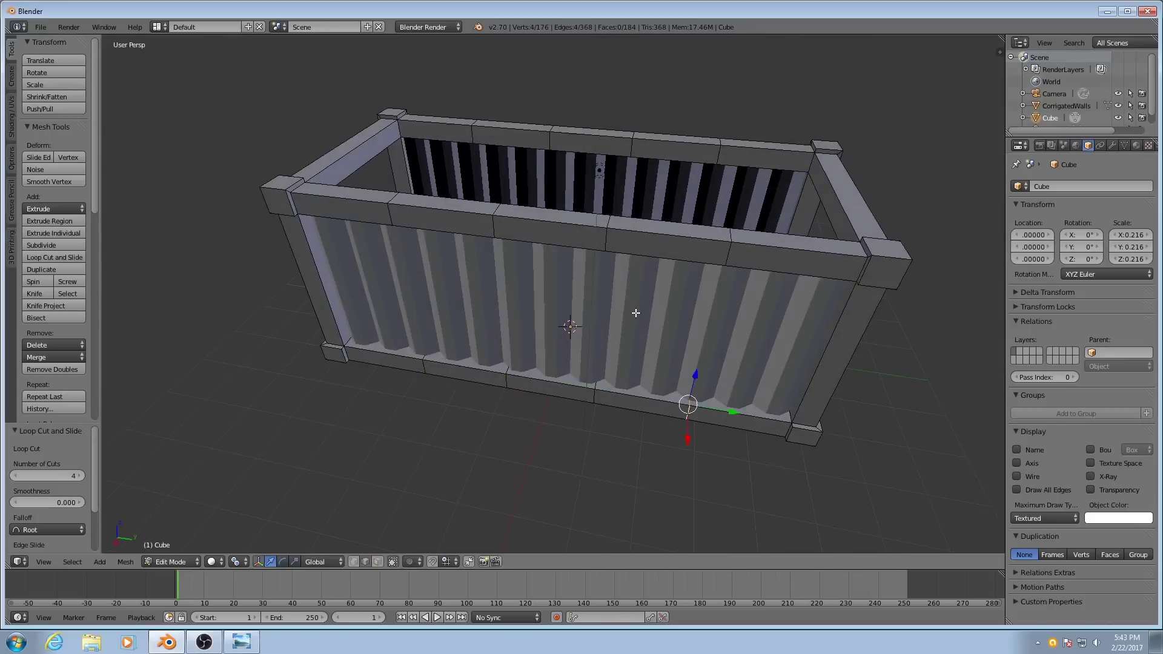
middle_drag(635, 313, 610, 336)
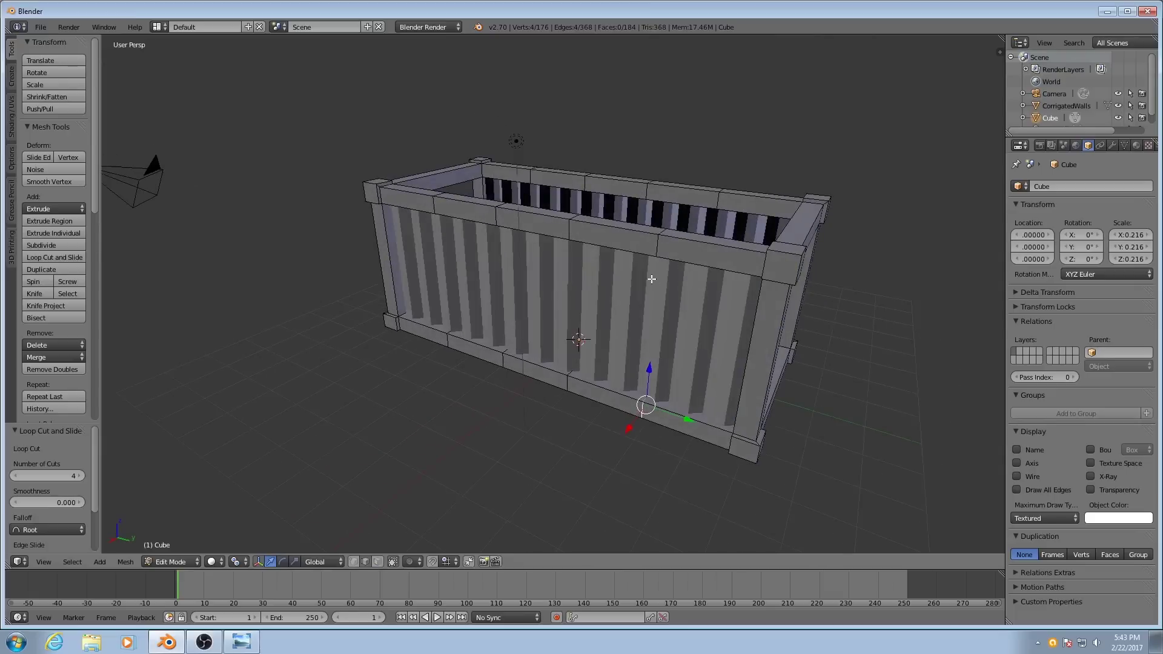
scroll(658, 236, down, 4)
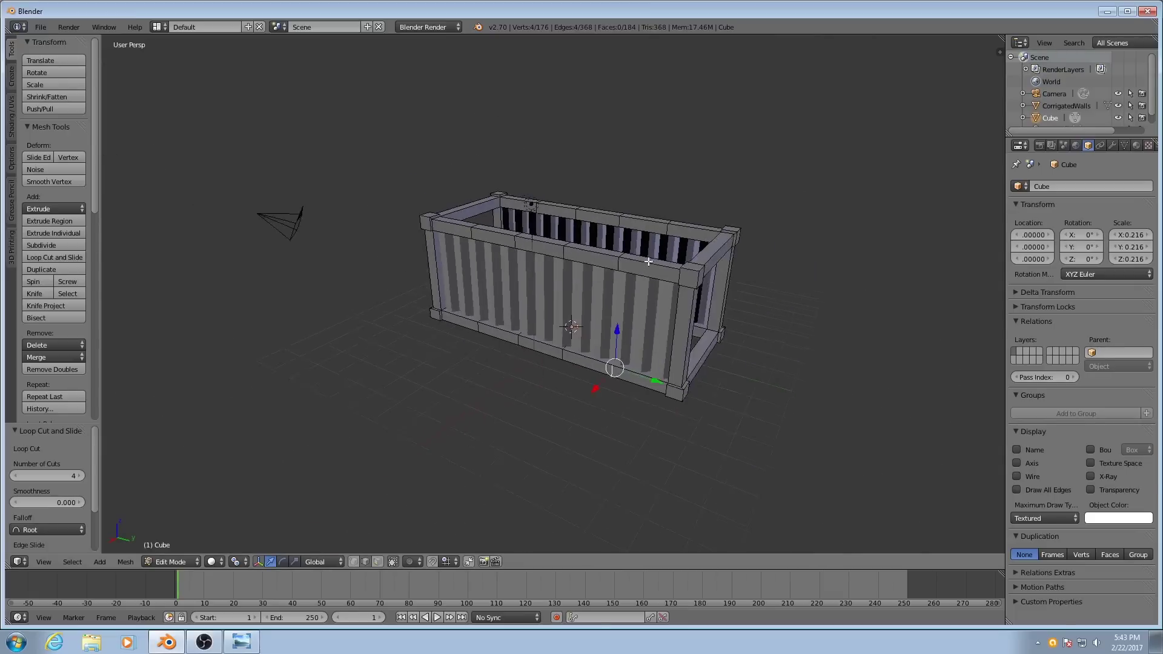
middle_drag(632, 327, 654, 300)
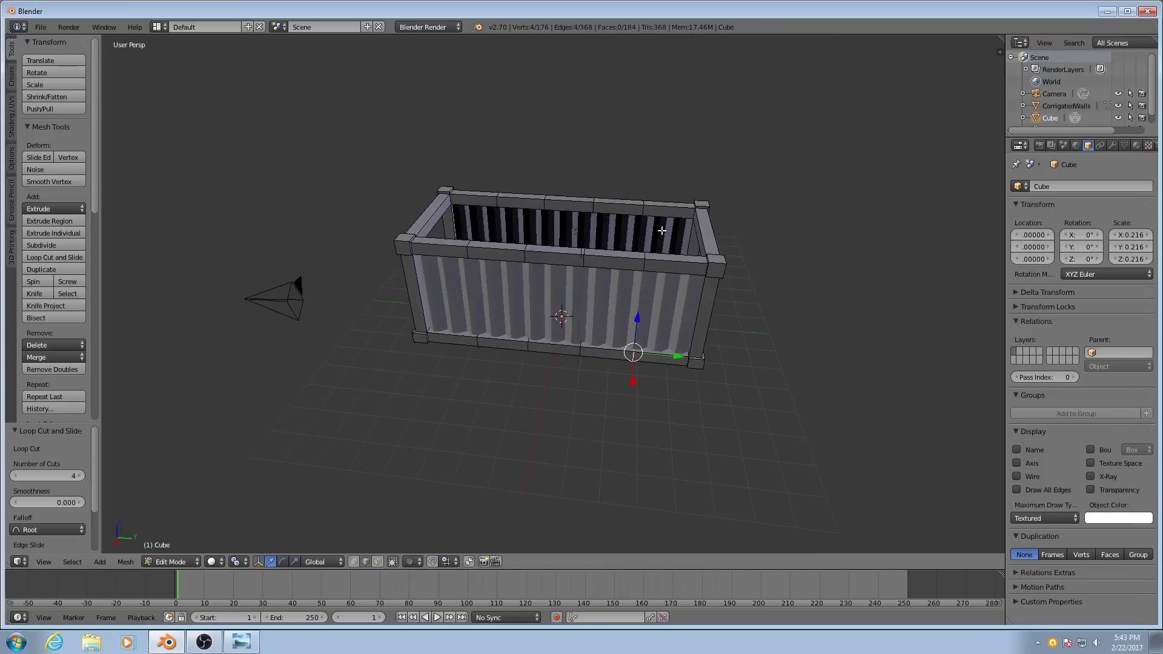
middle_drag(605, 249, 468, 213)
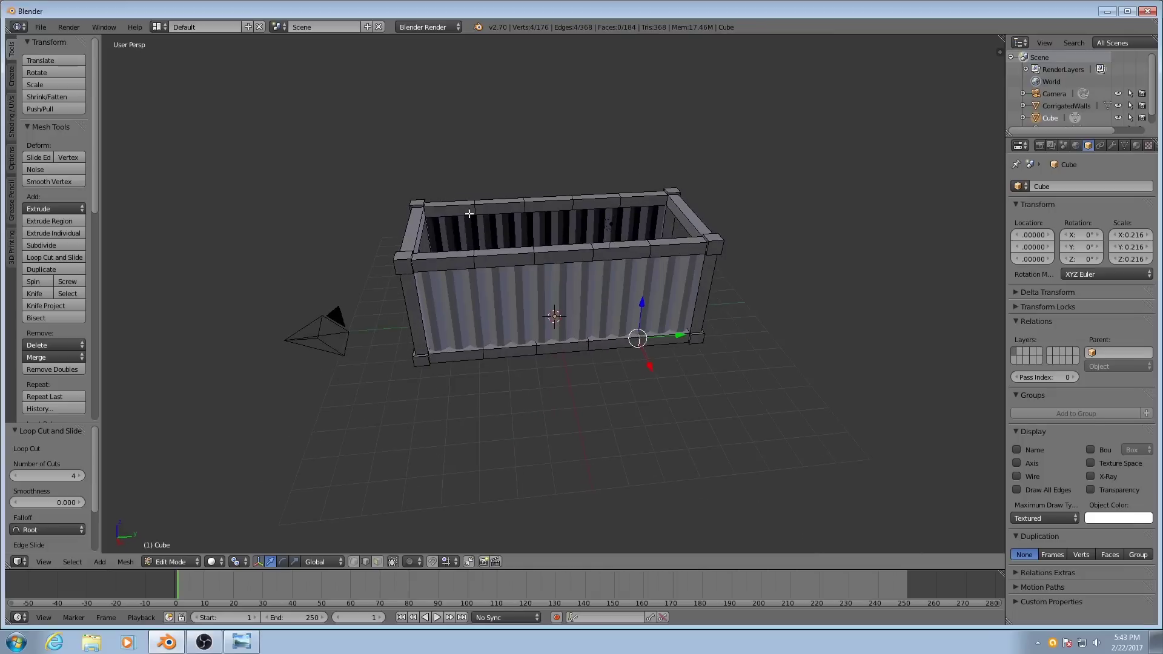
scroll(576, 298, up, 3)
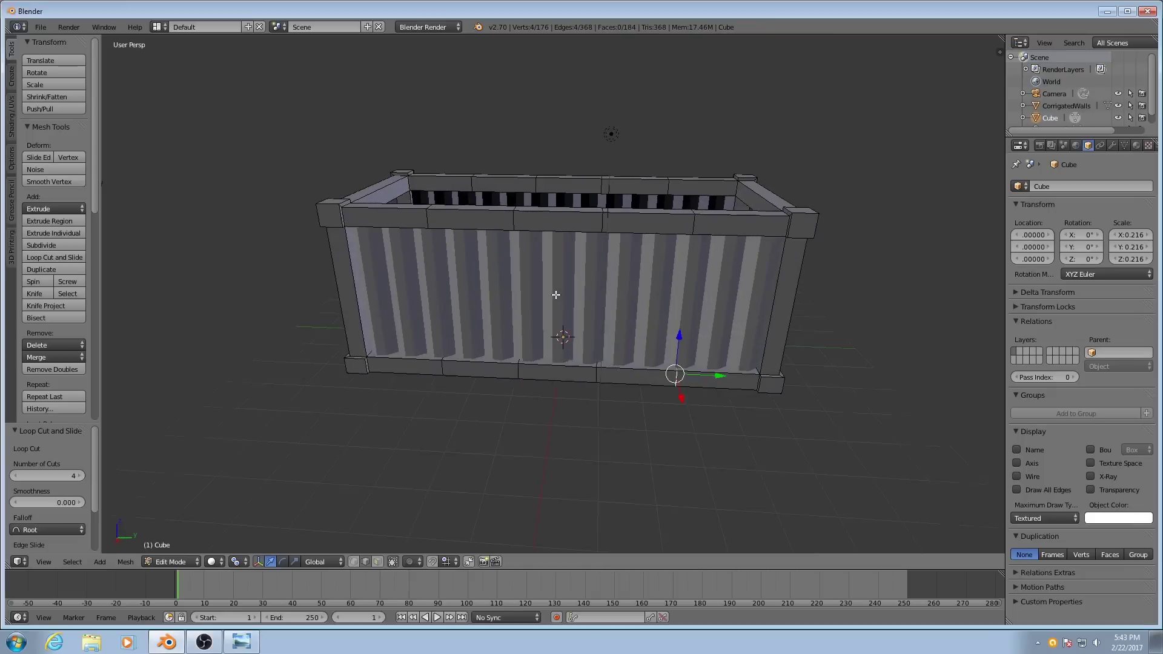
middle_drag(705, 342, 656, 279)
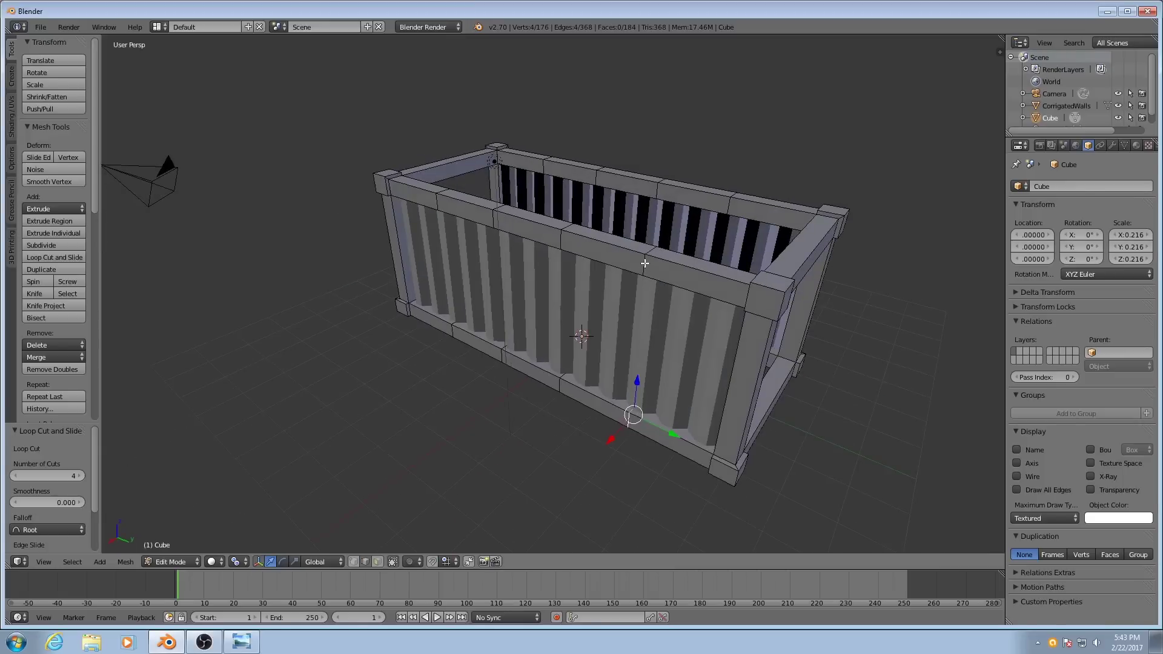
alt+shift+click(644, 264)
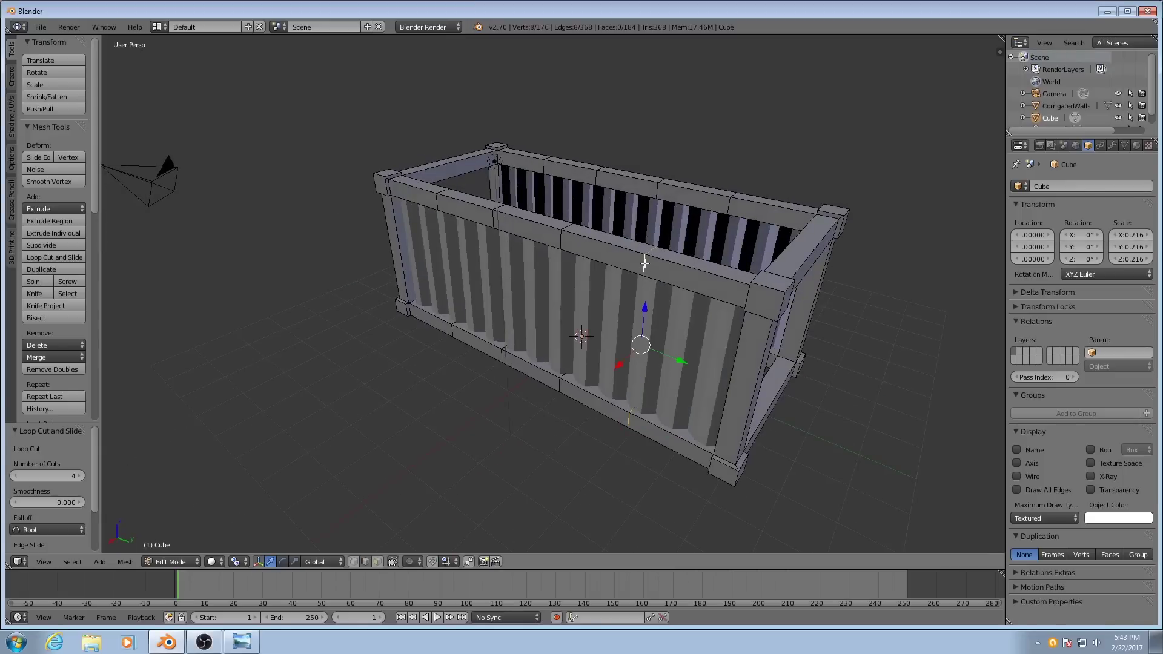
Add the remaining rail edge loops to the selection
alt+shift+click(725, 207)
middle_drag(726, 207, 705, 342)
alt+shift+click(560, 335)
alt+shift+click(720, 201)
alt+shift+click(699, 158)
middle_drag(699, 159, 649, 311)
alt+shift+click(660, 198)
alt+shift+click(645, 290)
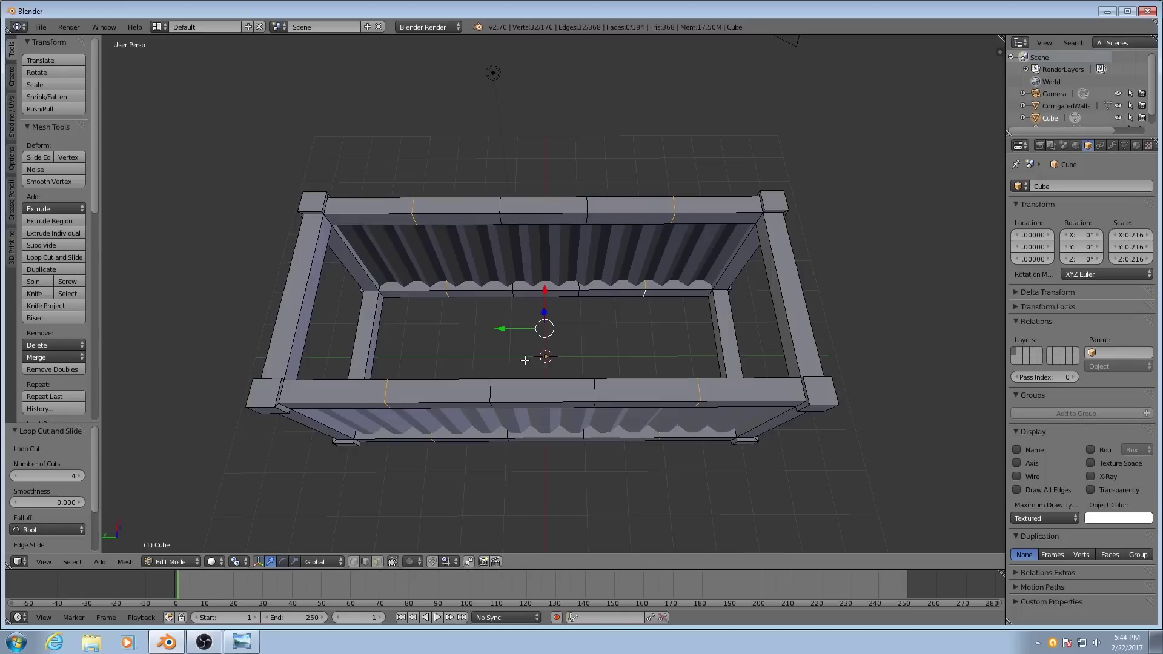
Switch the pivot to Median Point and spread the loops apart along Y by a 1.578 scale
key(s)
key(y)
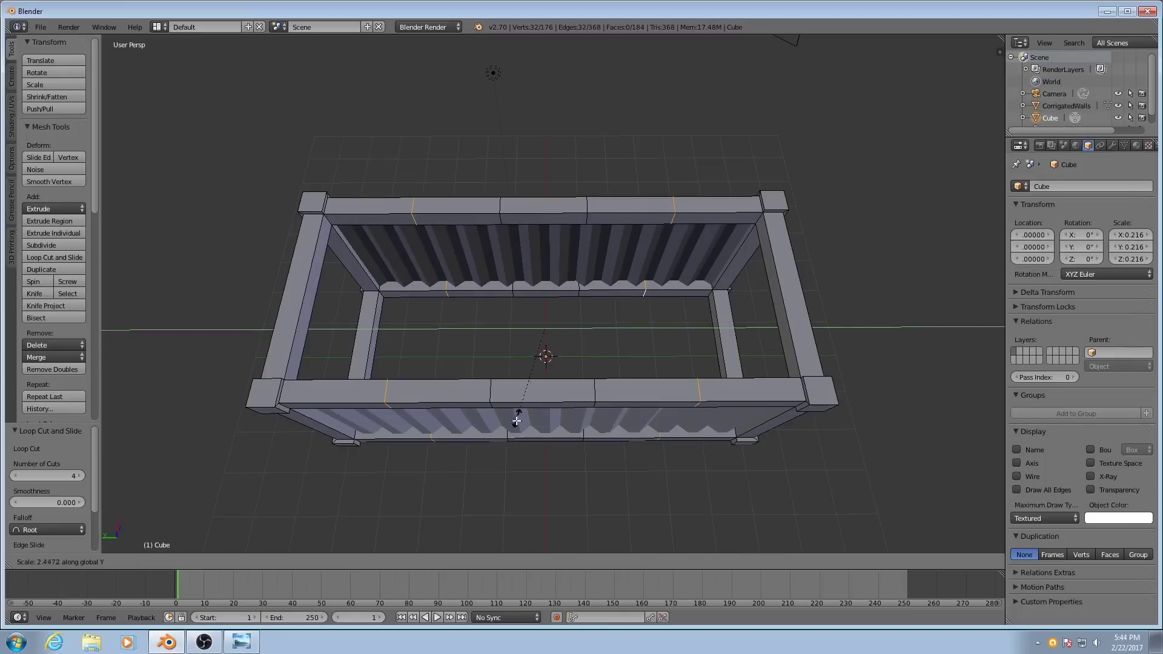
click(511, 375)
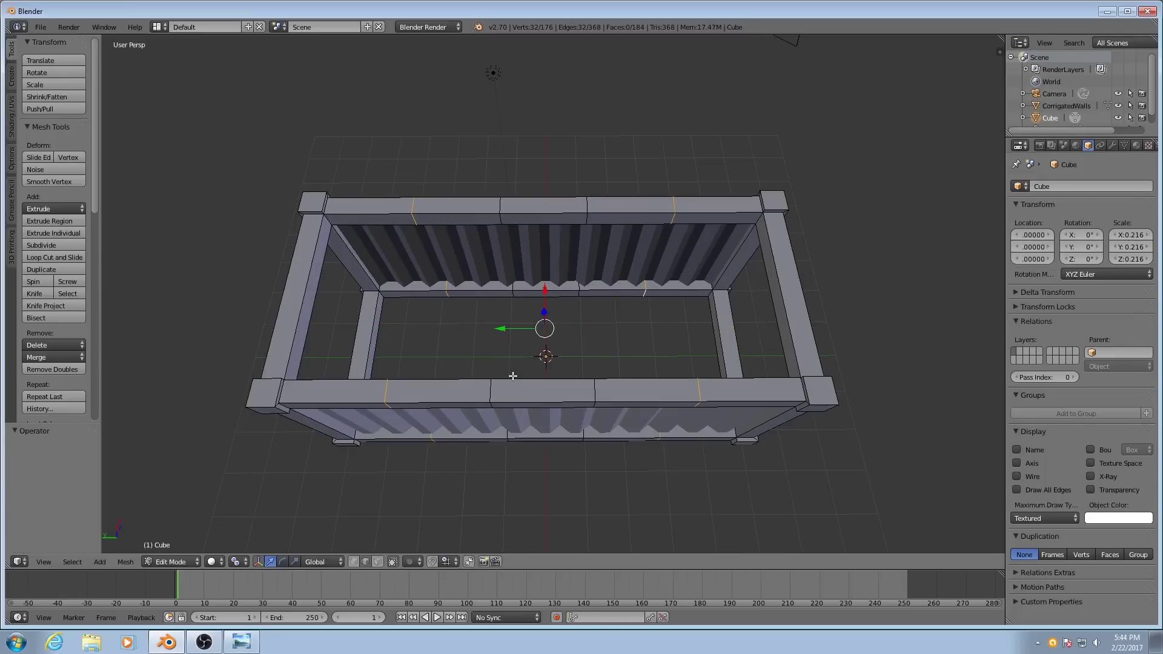
click(239, 561)
click(257, 507)
key(s)
key(y)
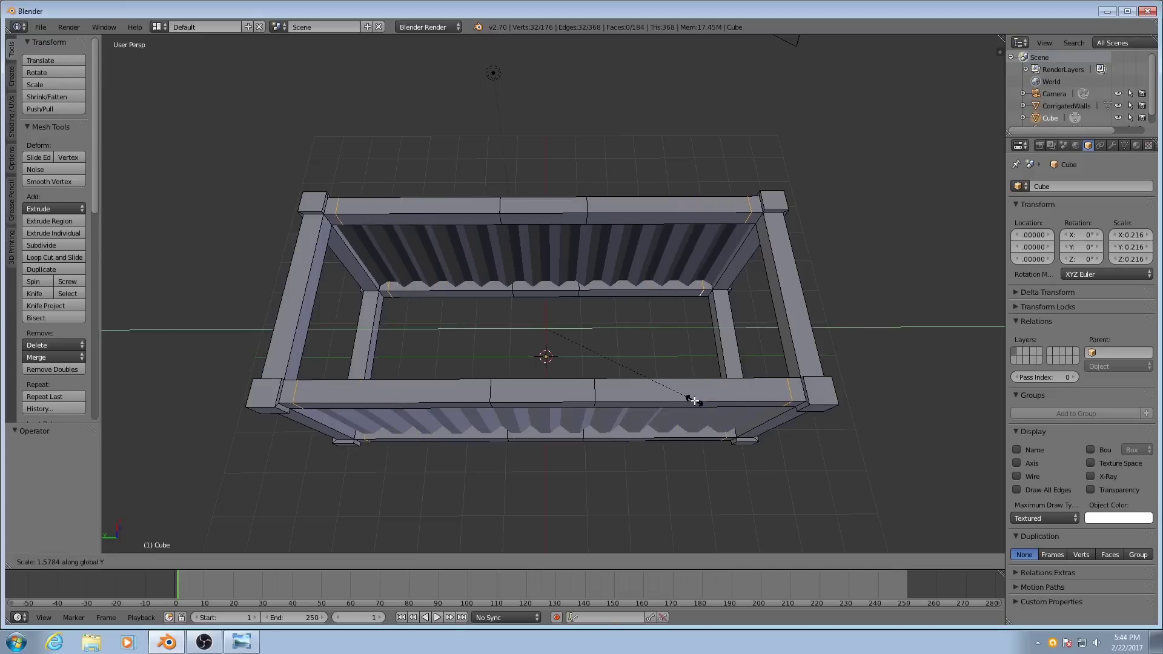
click(693, 400)
Select another set of front and back rail edge loops and start scaling them along Y
right_click(594, 394)
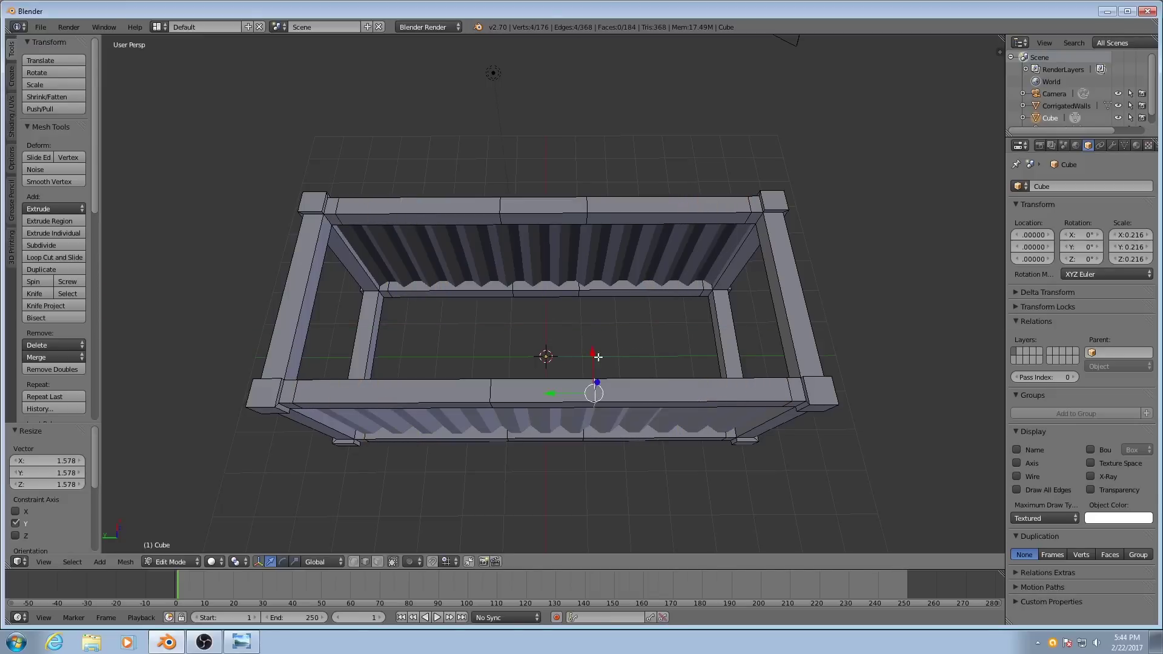
shift+right_click(586, 207)
shift+right_click(502, 207)
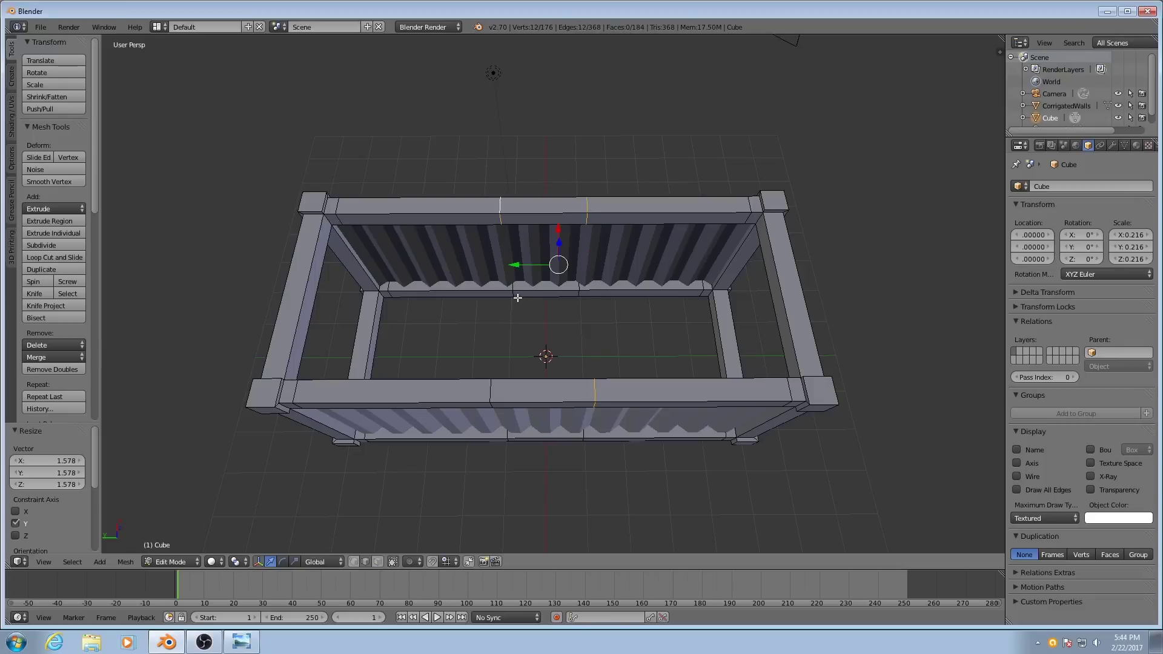
shift+right_click(515, 293)
shift+right_click(579, 292)
shift+right_click(491, 393)
shift+right_click(508, 433)
shift+right_click(605, 398)
key(s)
key(y)
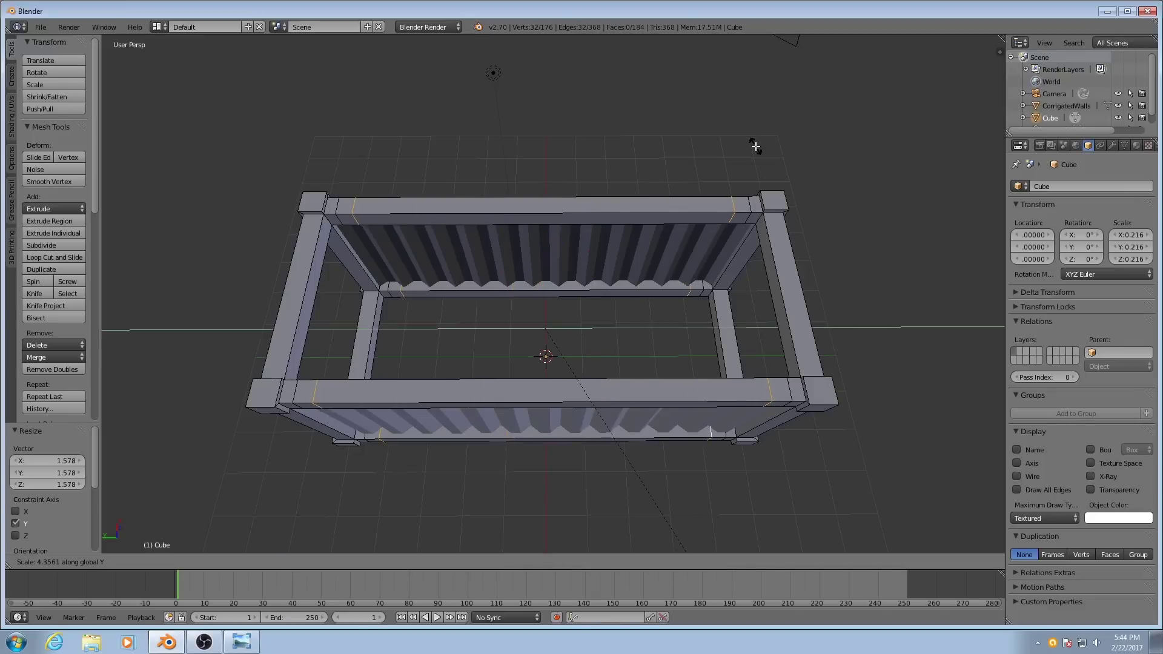
Confirm the loop cuts spread toward the corners and switch to face selection mode
click(755, 146)
middle_drag(755, 146, 545, 237)
key(ctrl+Tab)
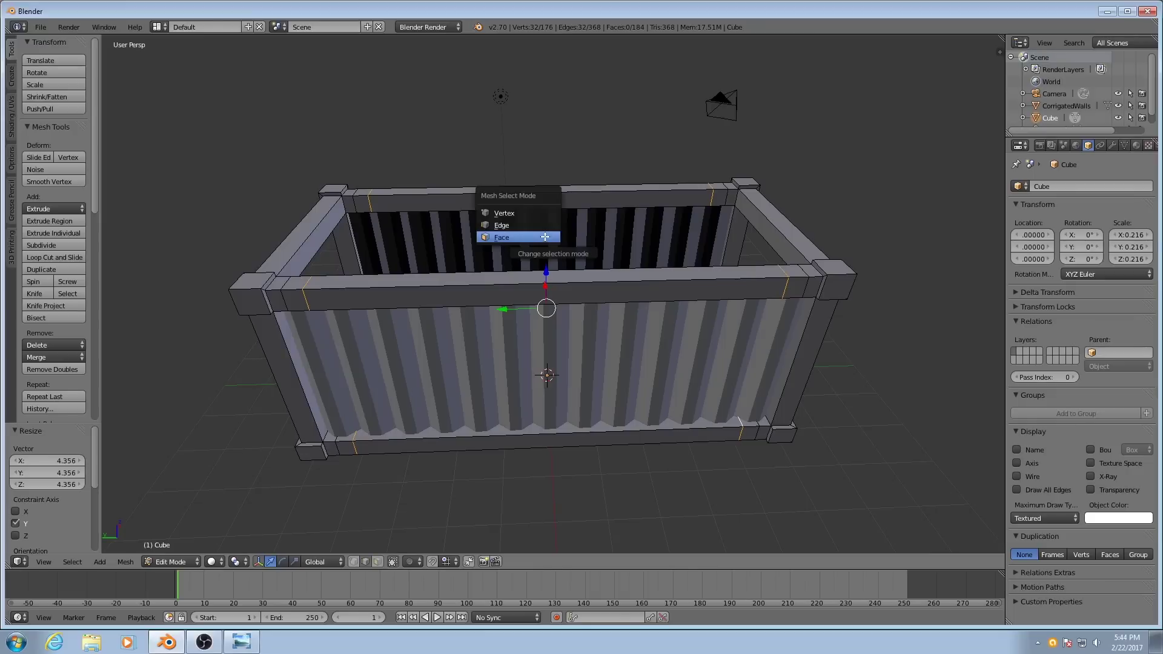
click(545, 237)
middle_drag(529, 218, 523, 231)
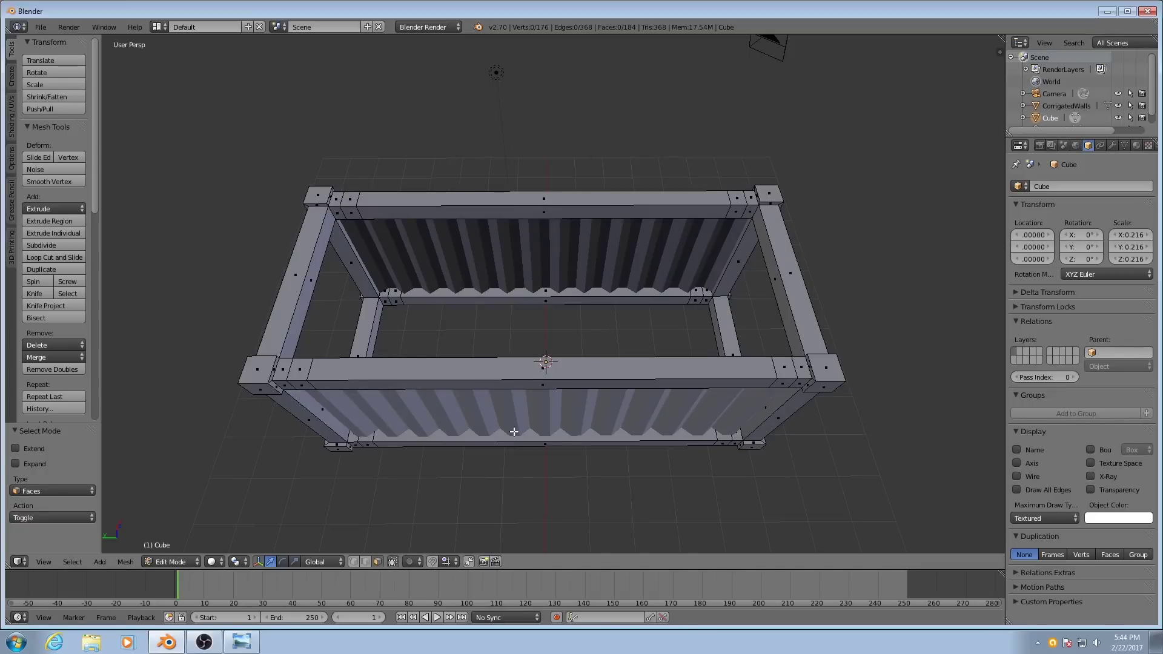
In wireframe, lasso the four long frame rails, then return to solid shading
key(z)
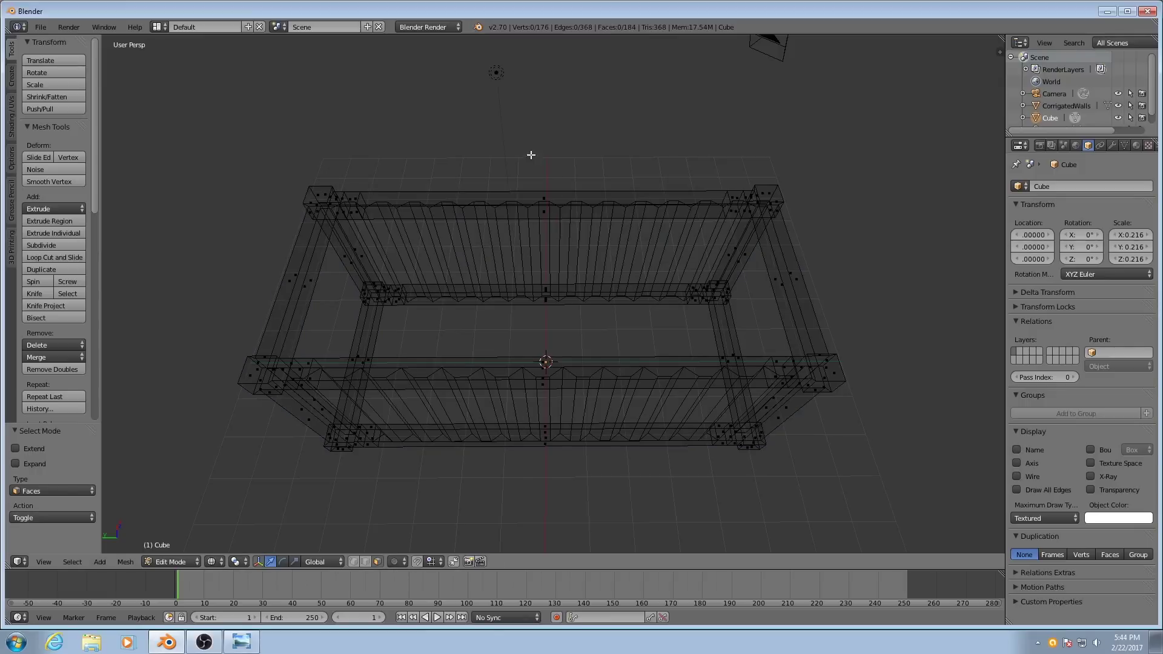
mouse_move(537, 162)
ctrl+mouse_down()
mouse_move(494, 374)
mouse_move(530, 468)
mouse_move(586, 450)
mouse_move(595, 215)
mouse_move(557, 170)
ctrl+mouse_up()
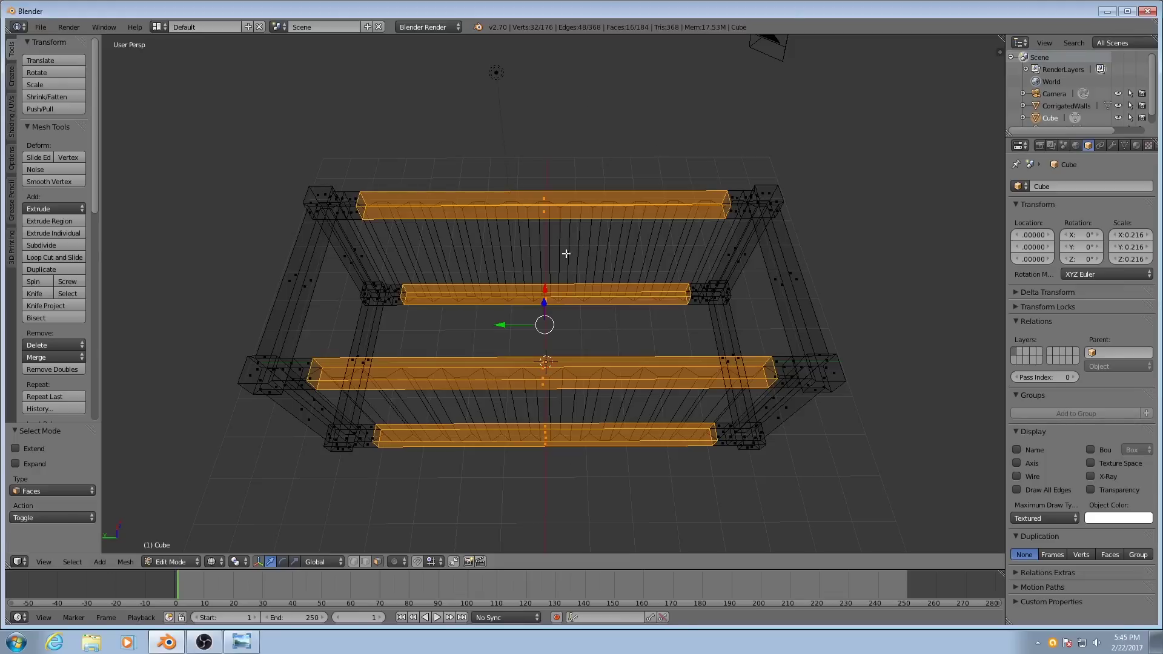
scroll(573, 258, up, 5)
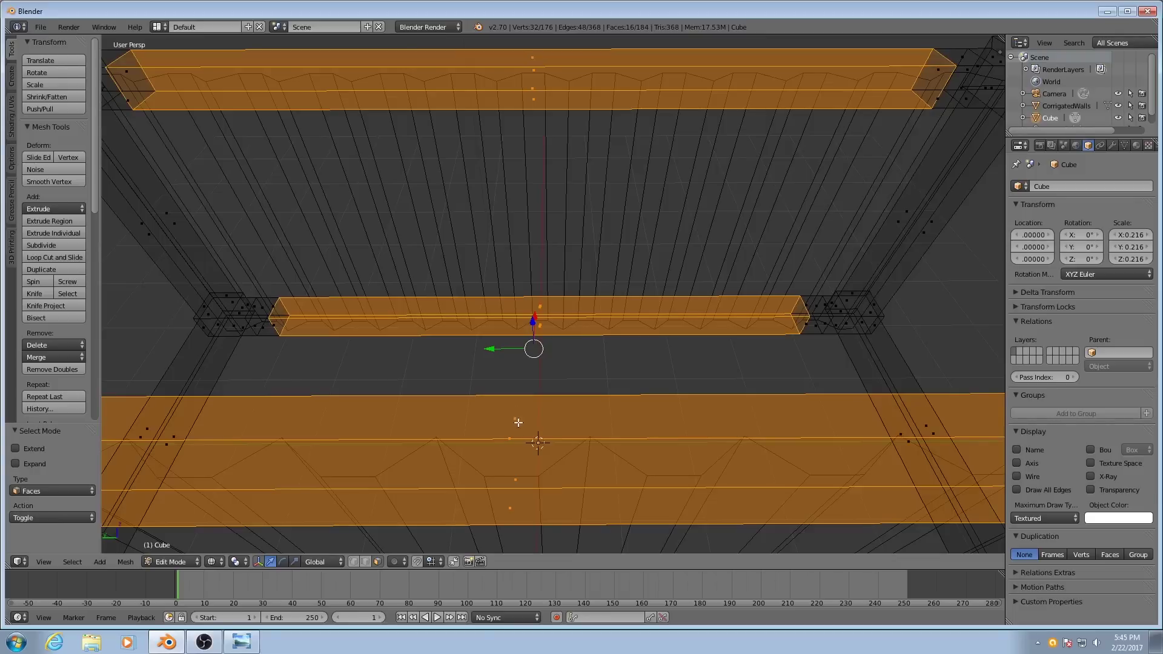
scroll(518, 422, down, 4)
scroll(539, 375, down, 1)
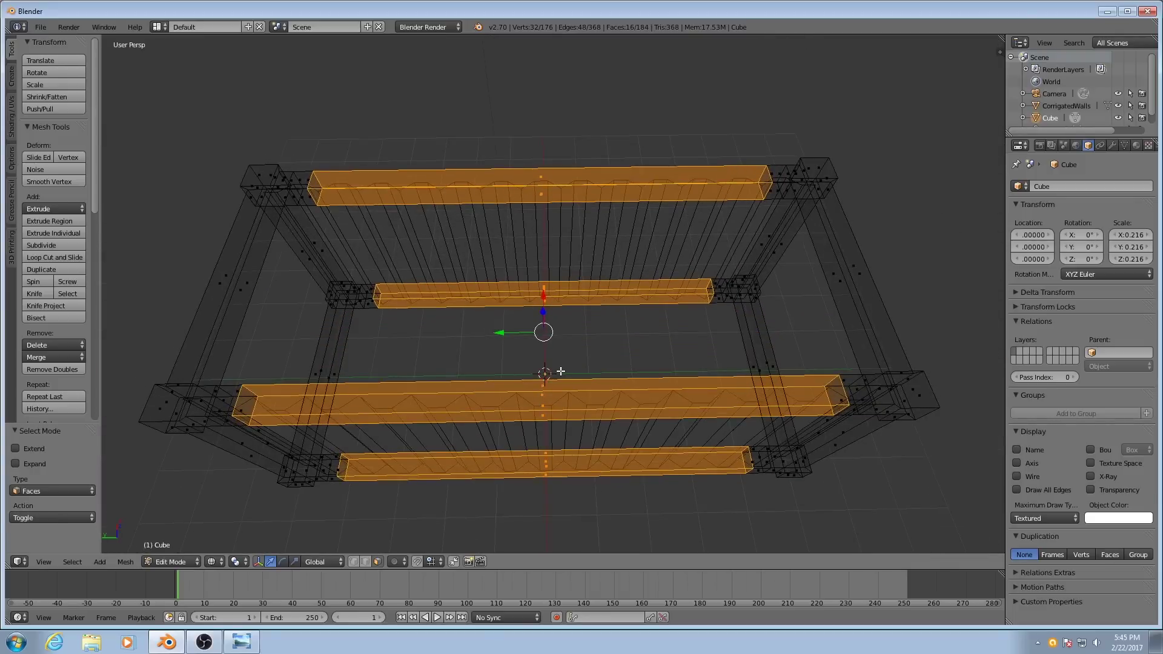
key(z)
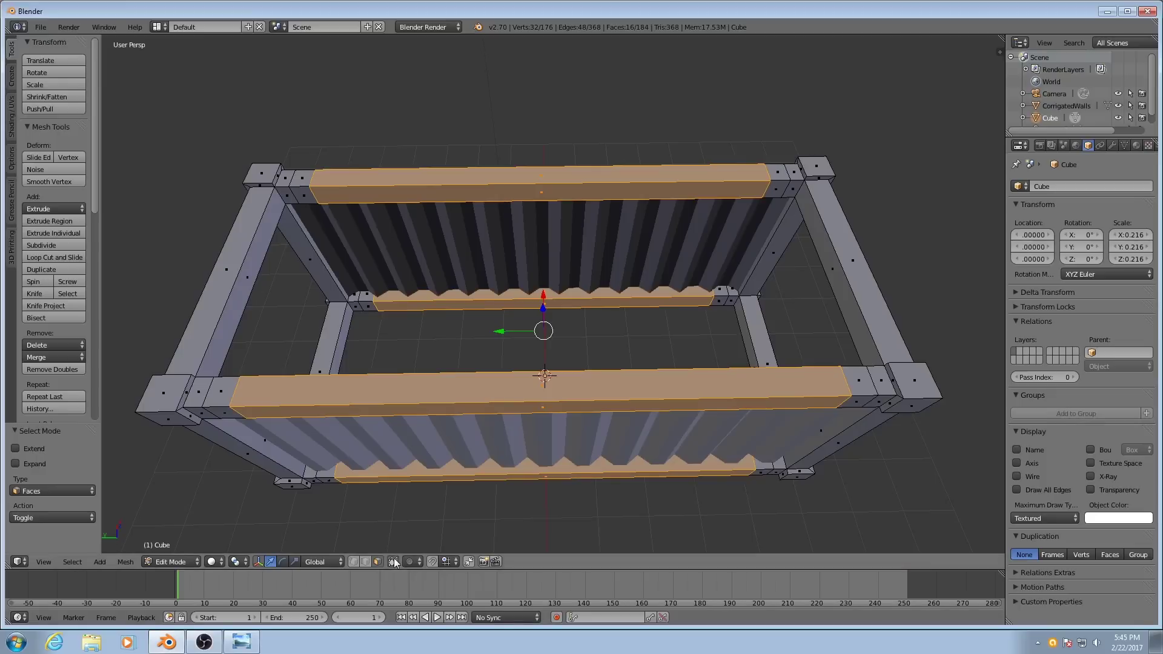
key(z)
key(z)
key(z)
key(z)
Set the pivot to Individual Origins and shrink the rails to 0.459
middle_drag(574, 291, 414, 560)
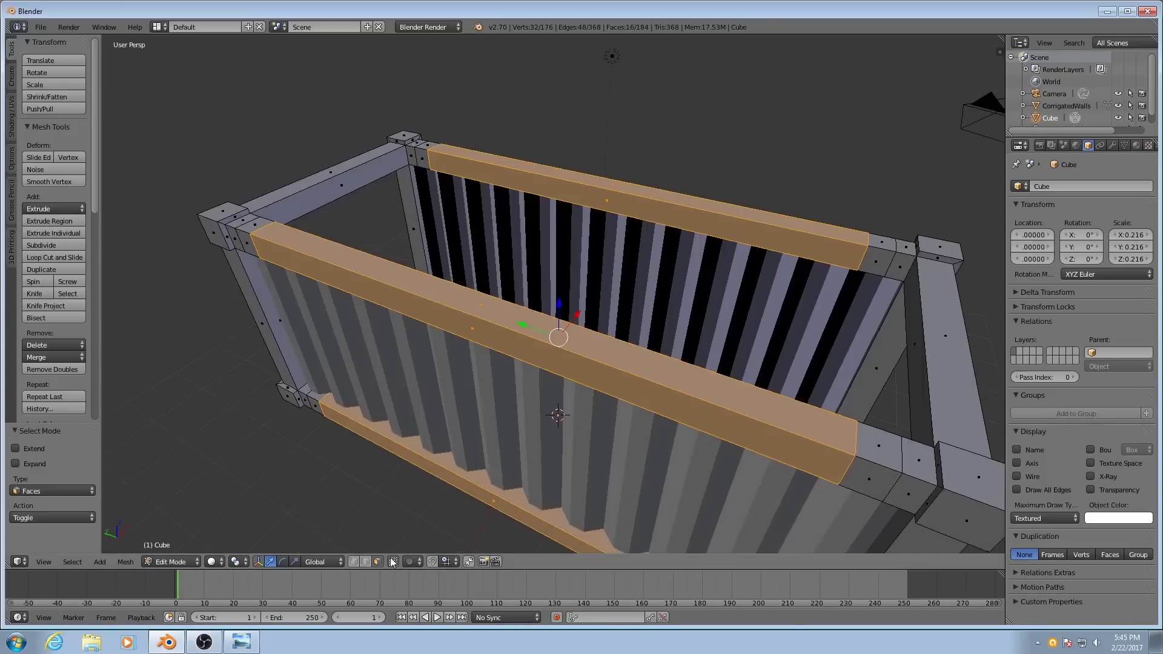
click(242, 563)
click(256, 522)
key(s)
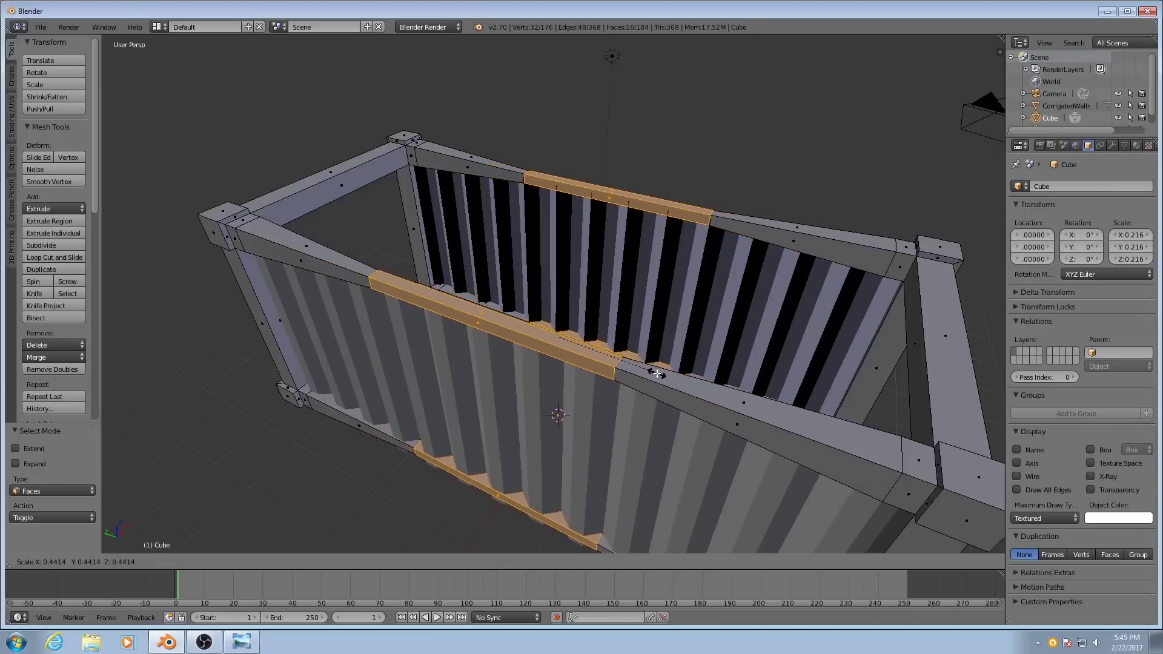
click(662, 373)
middle_drag(534, 406, 571, 402)
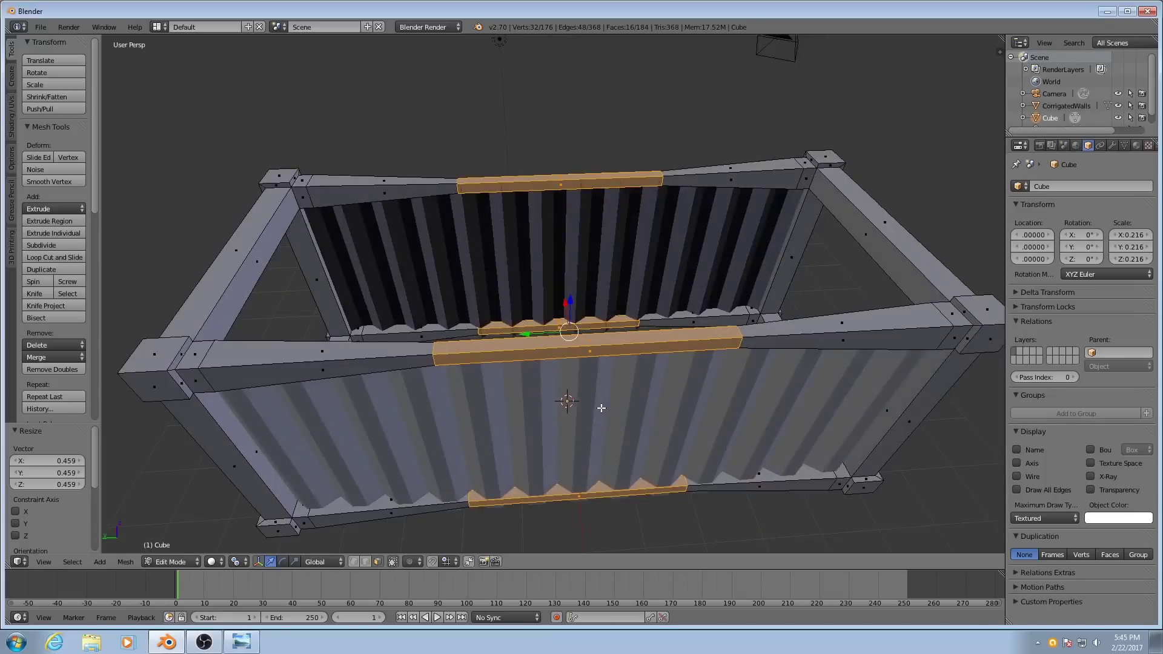
Stretch the rails along the Y axis by 2.262
key(s)
key(y)
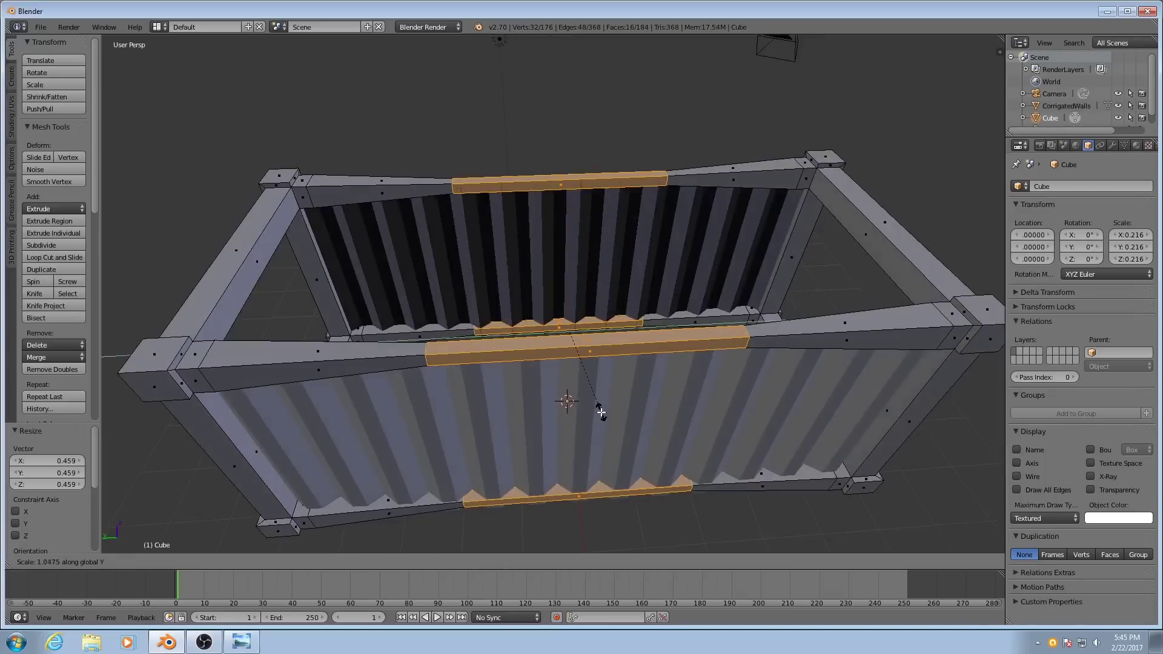
click(663, 494)
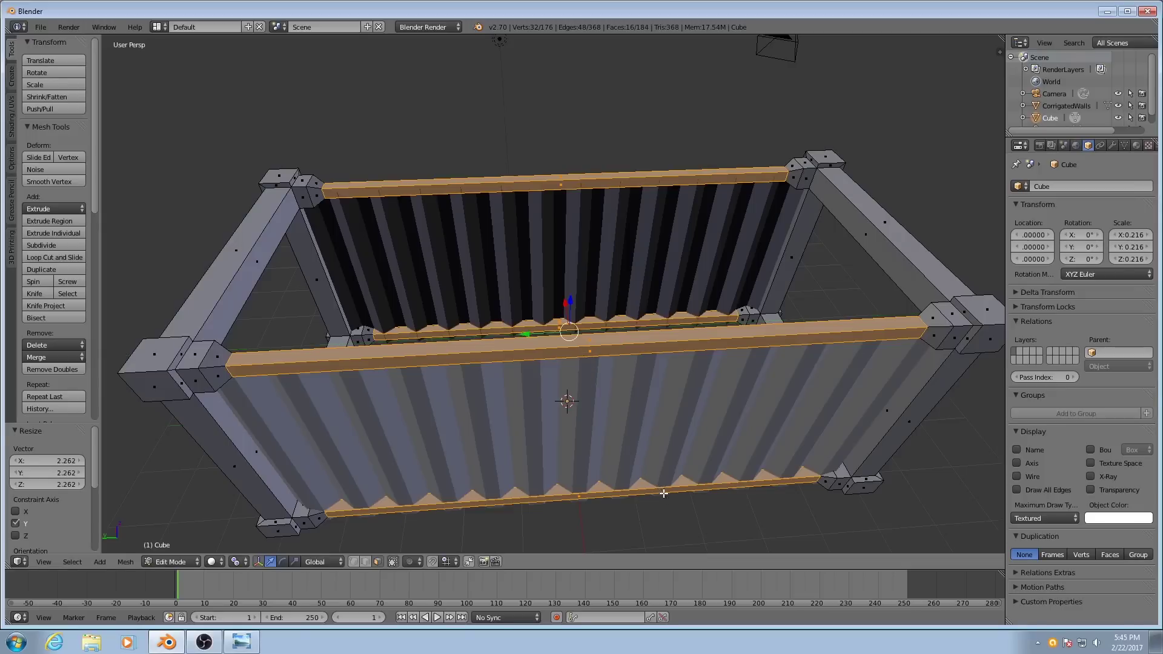
middle_drag(663, 493, 591, 384)
scroll(618, 361, up, 3)
scroll(618, 361, down, 4)
Leave Edit Mode and orbit around the container to inspect the frame
key(Tab)
scroll(591, 384, up, 3)
middle_drag(547, 418, 713, 293)
scroll(713, 293, up, 3)
scroll(801, 256, down, 4)
middle_drag(802, 256, 641, 297)
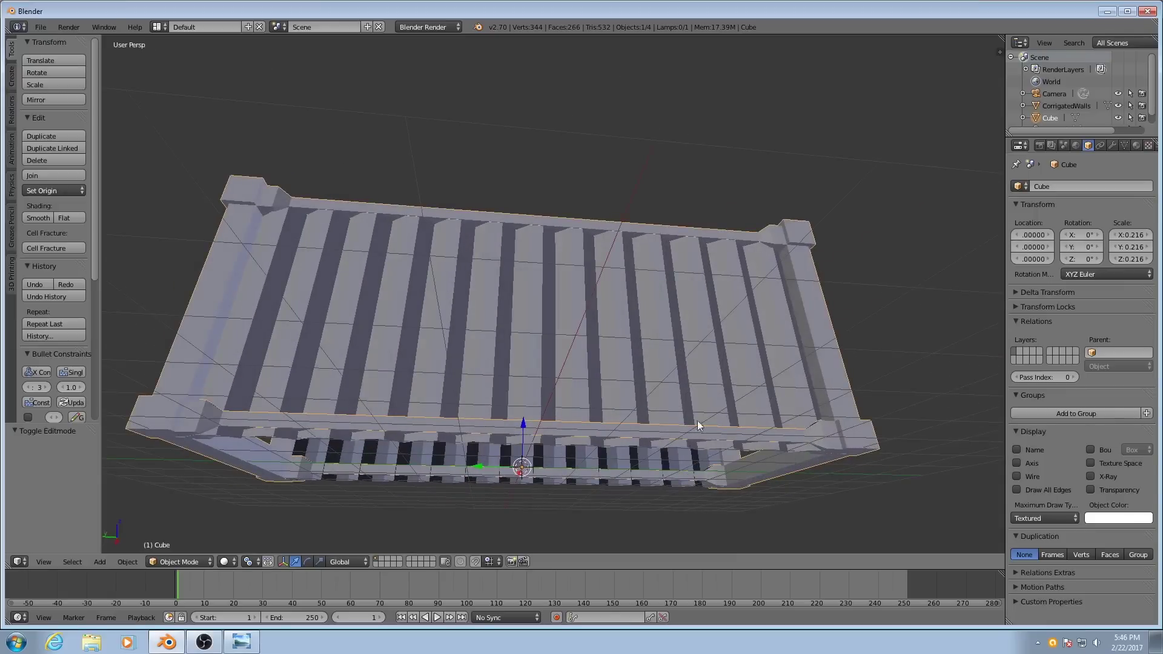
middle_drag(698, 425, 613, 436)
scroll(540, 384, up, 3)
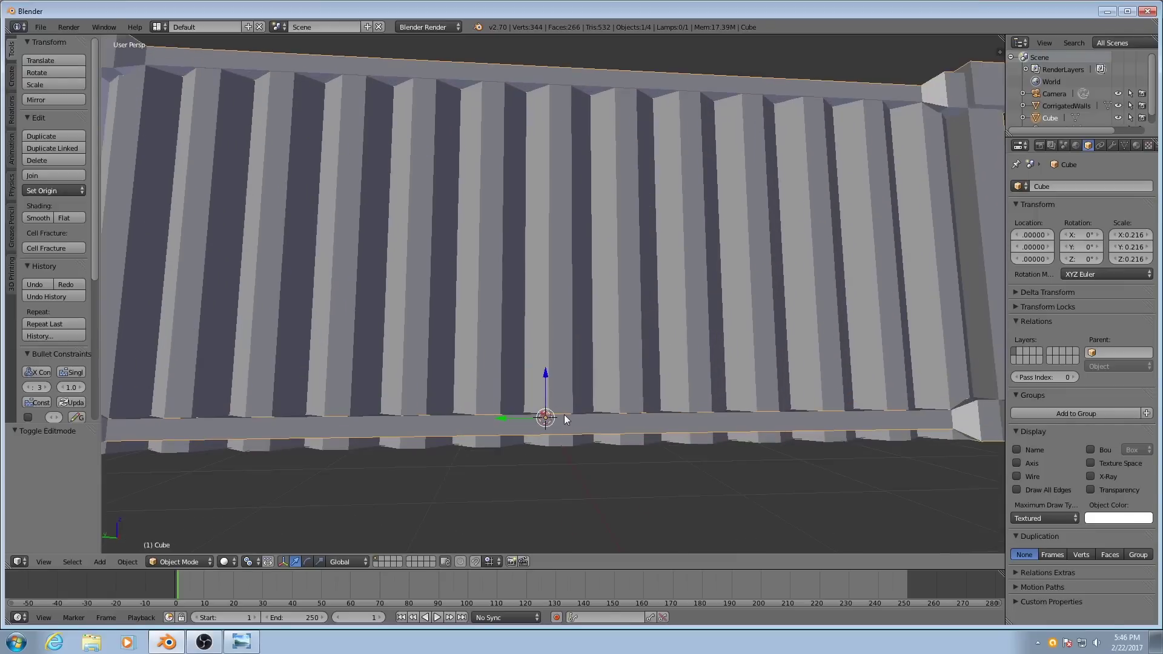
In wireframe Edit Mode, select only the two lower rails and move them vertically
key(Tab)
scroll(564, 415, down, 3)
middle_drag(564, 414, 574, 370)
key(z)
key(a)
mouse_move(535, 314)
ctrl+mouse_down()
mouse_move(523, 481)
mouse_move(576, 305)
ctrl+mouse_up()
middle_drag(534, 346, 666, 309)
key(g)
key(z)
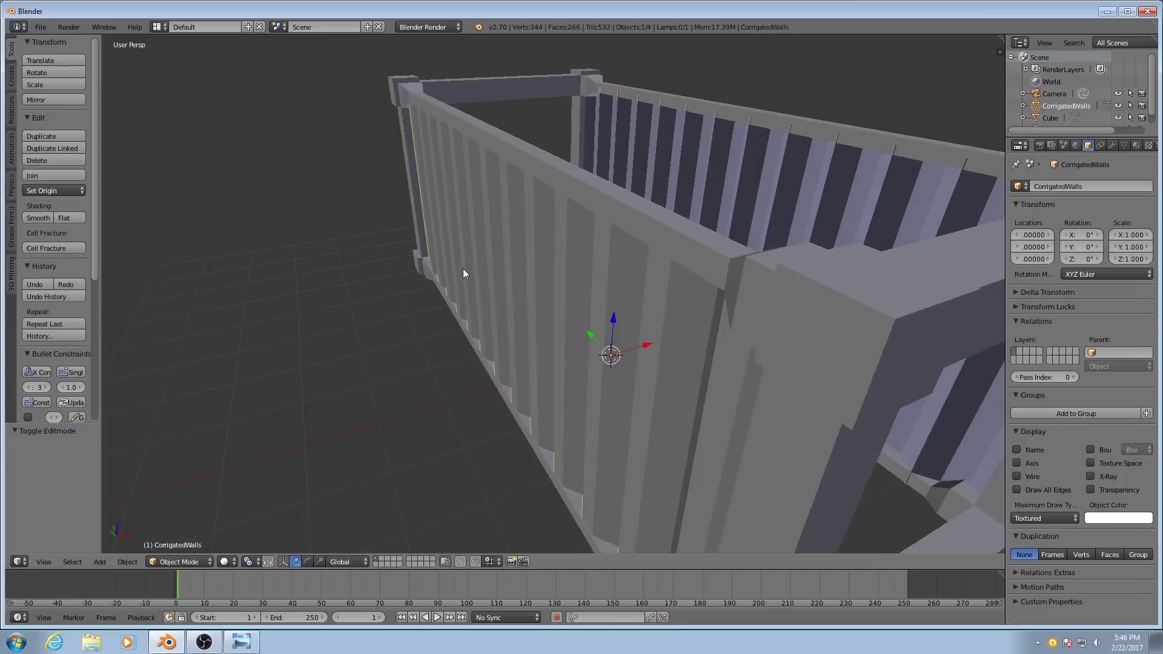
scroll(606, 255, down, 5)
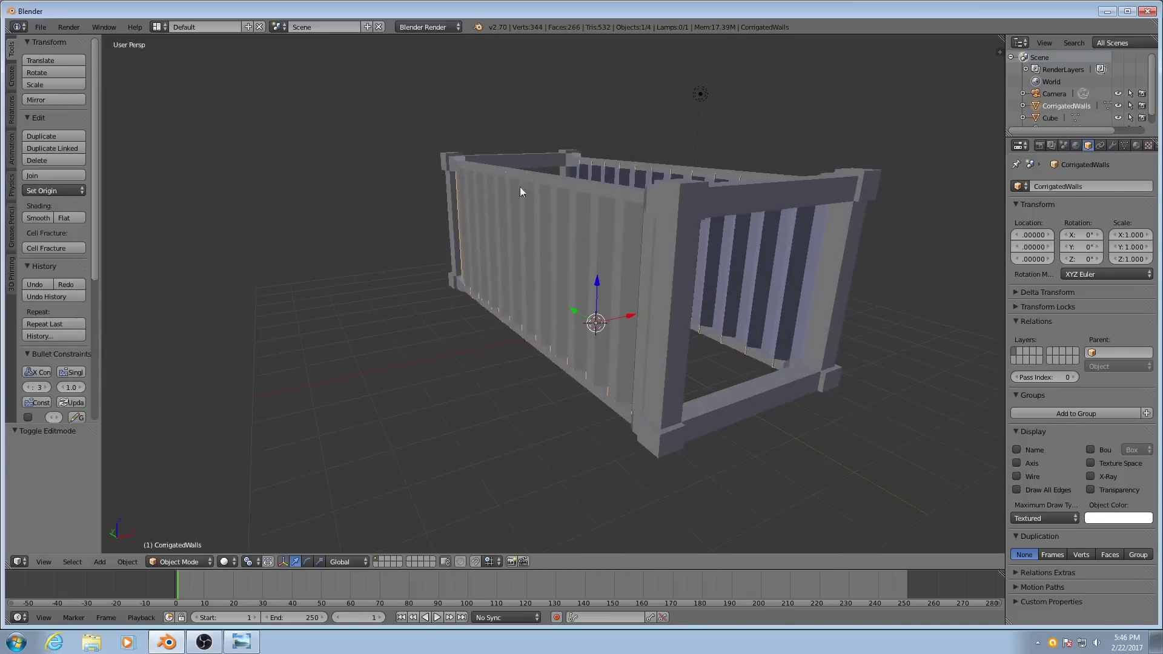
Show all scene layers and bring the CorrigatedWalls object into view, cancelling an object move
scroll(513, 235, up, 3)
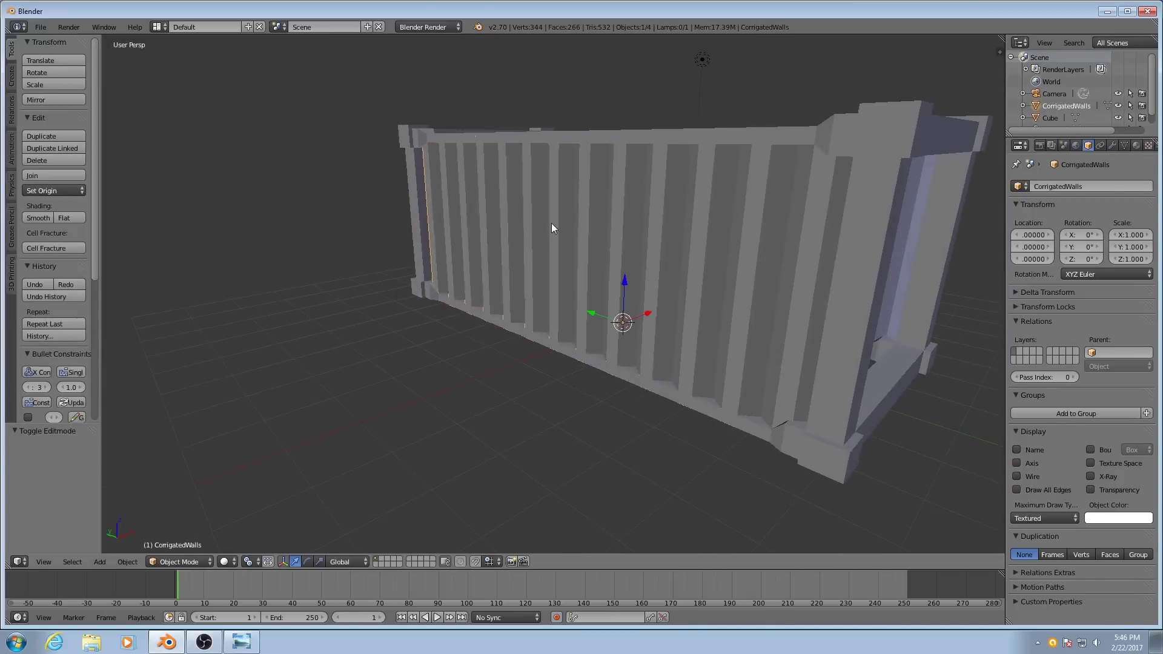
key(grave)
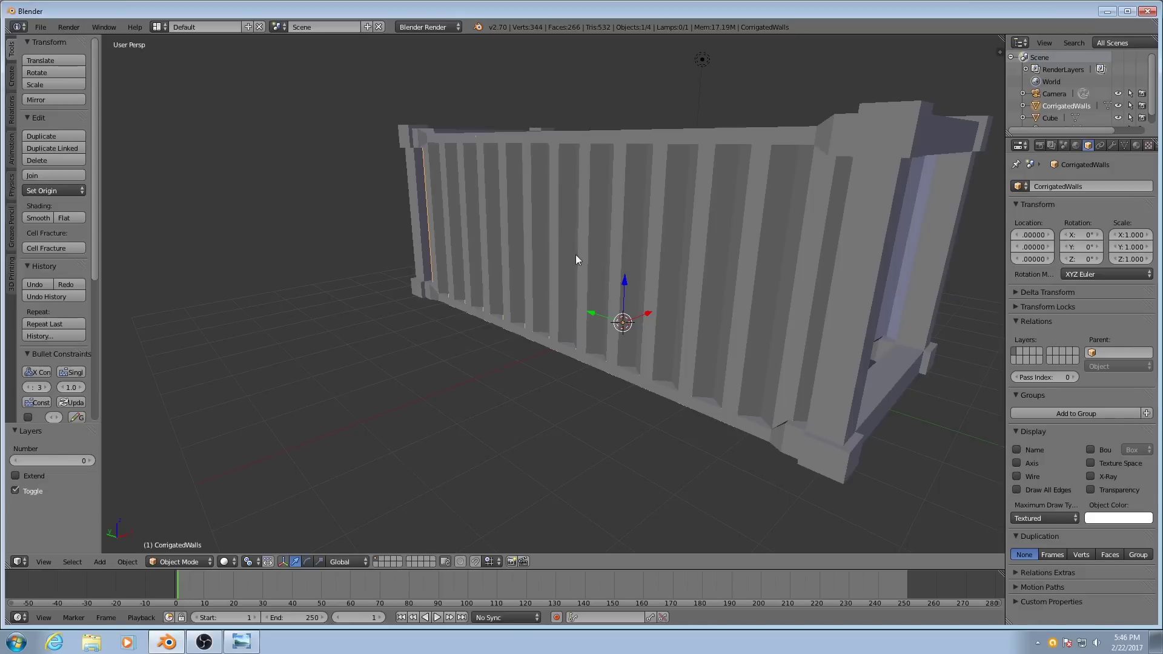
key(Tab)
middle_drag(576, 254, 569, 278)
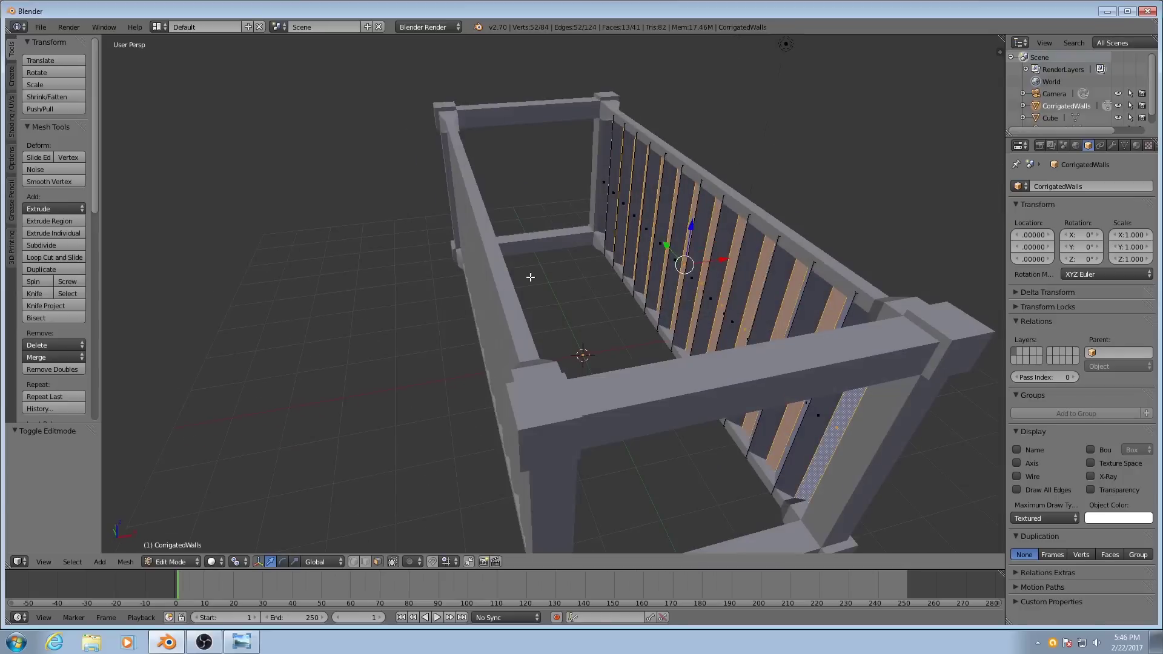
key(Tab)
middle_drag(566, 290, 608, 359)
key(g)
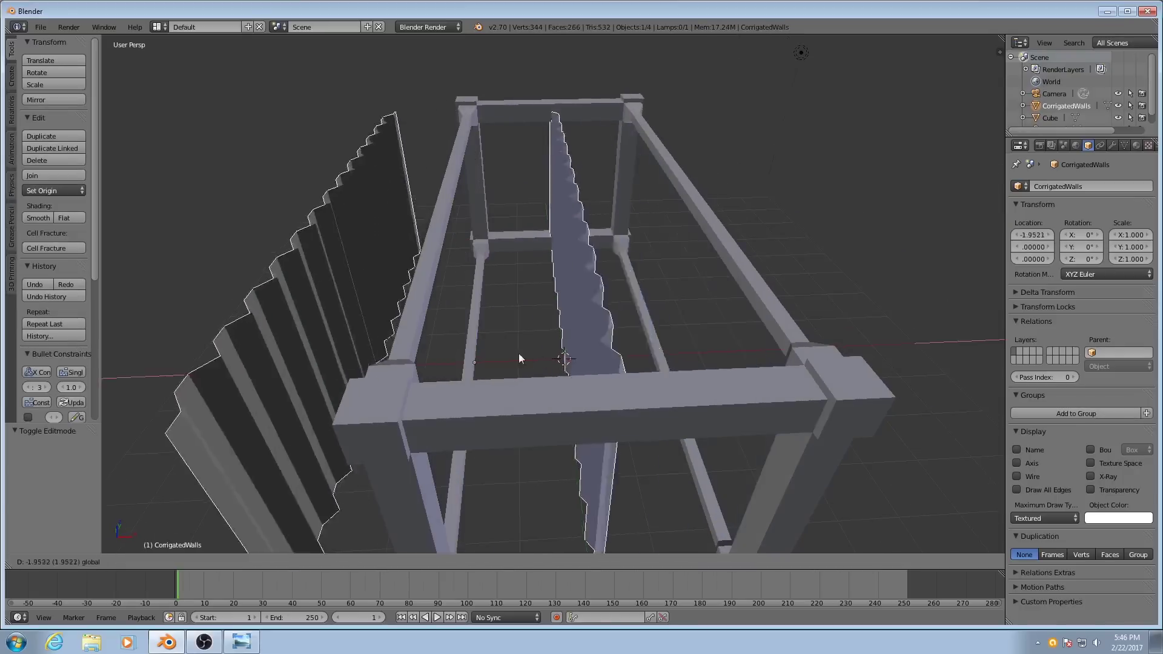
key(Escape)
middle_drag(703, 357, 536, 332)
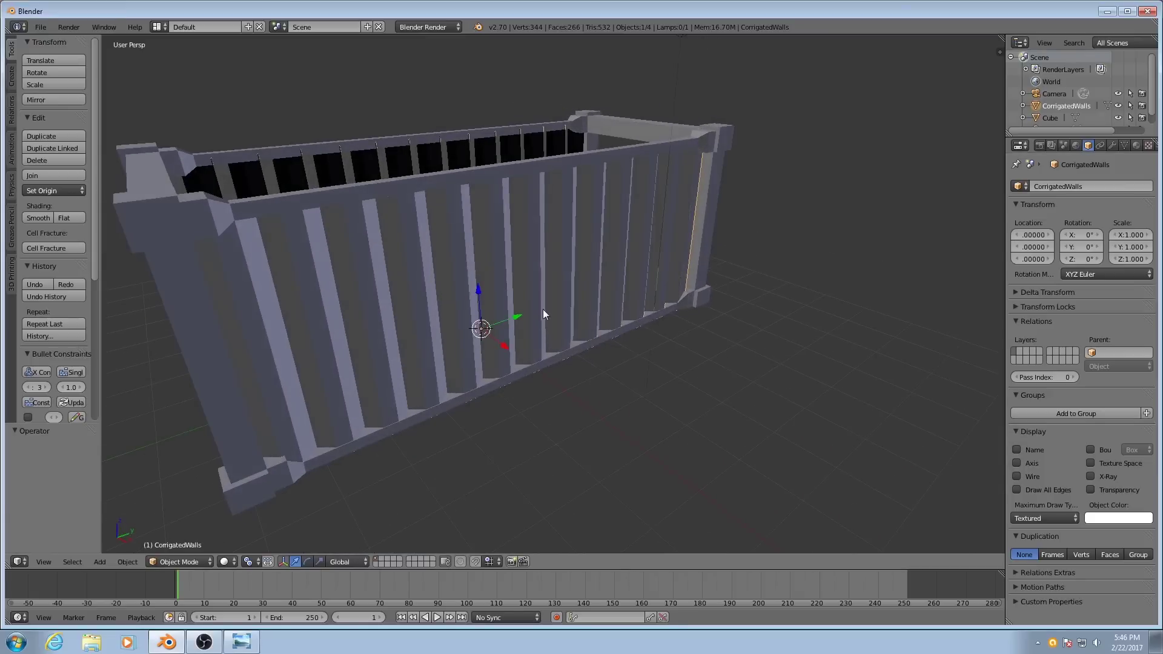
Select the whole walls mesh in Edit Mode and move it along X
key(Tab)
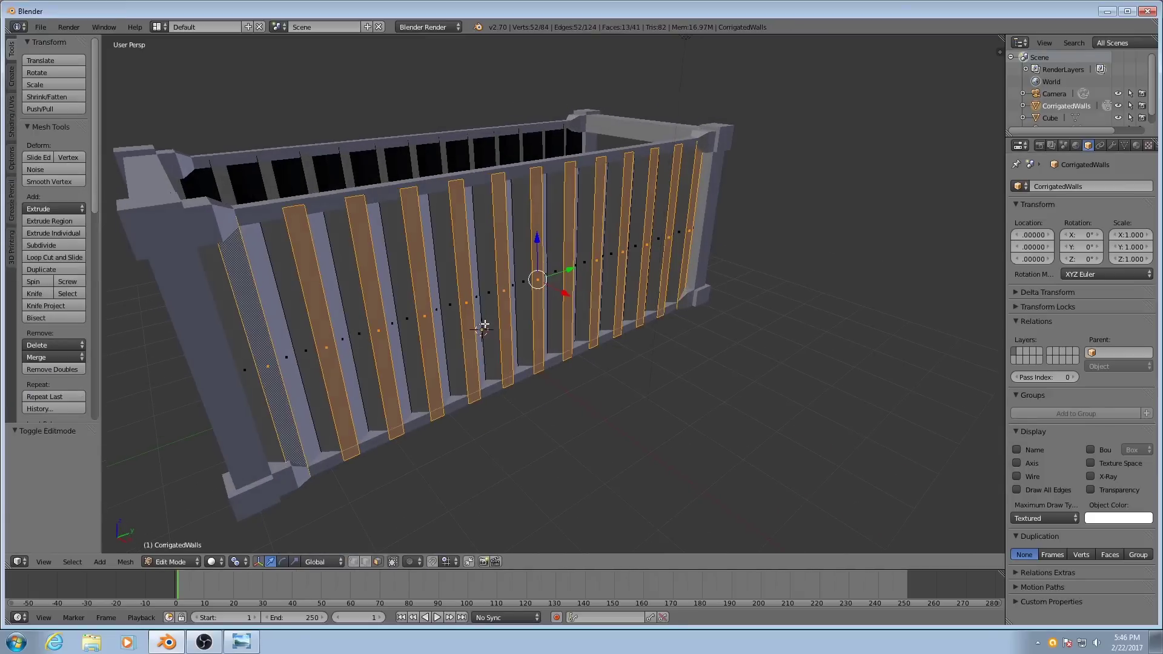
key(a)
key(a)
middle_drag(482, 323, 654, 314)
key(g)
key(x)
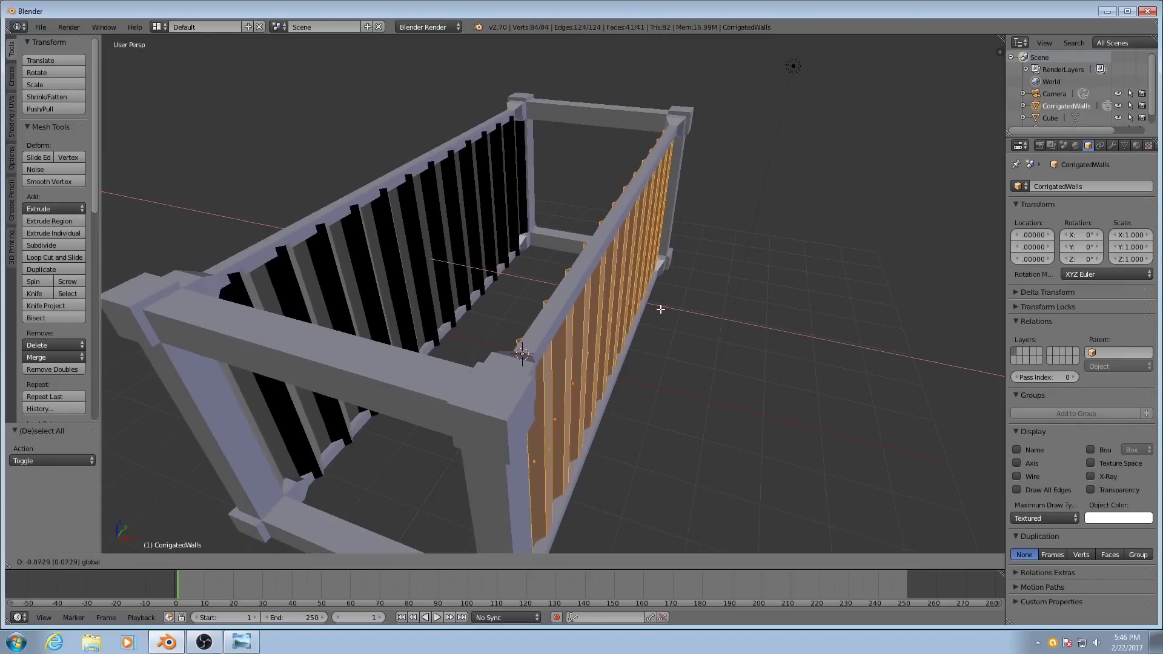
click(657, 310)
Nudge the walls mesh to X -0.020 and return to Object Mode
middle_drag(656, 311, 419, 263)
key(g)
key(x)
click(642, 272)
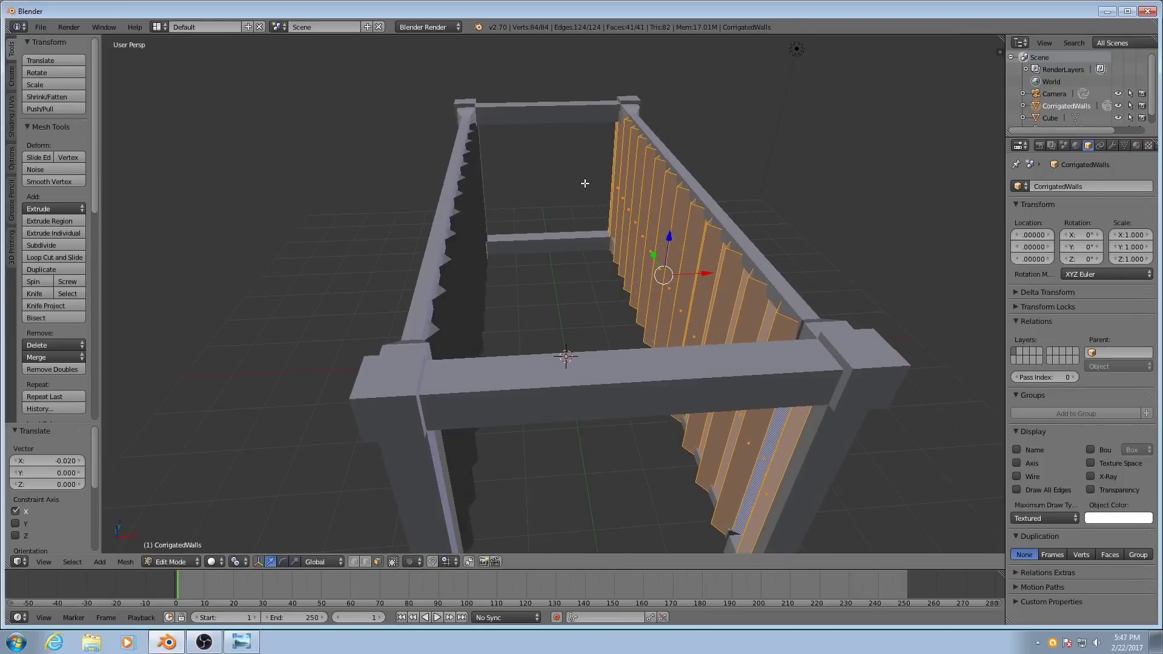
middle_drag(605, 226, 527, 318)
key(Tab)
middle_drag(510, 335, 581, 335)
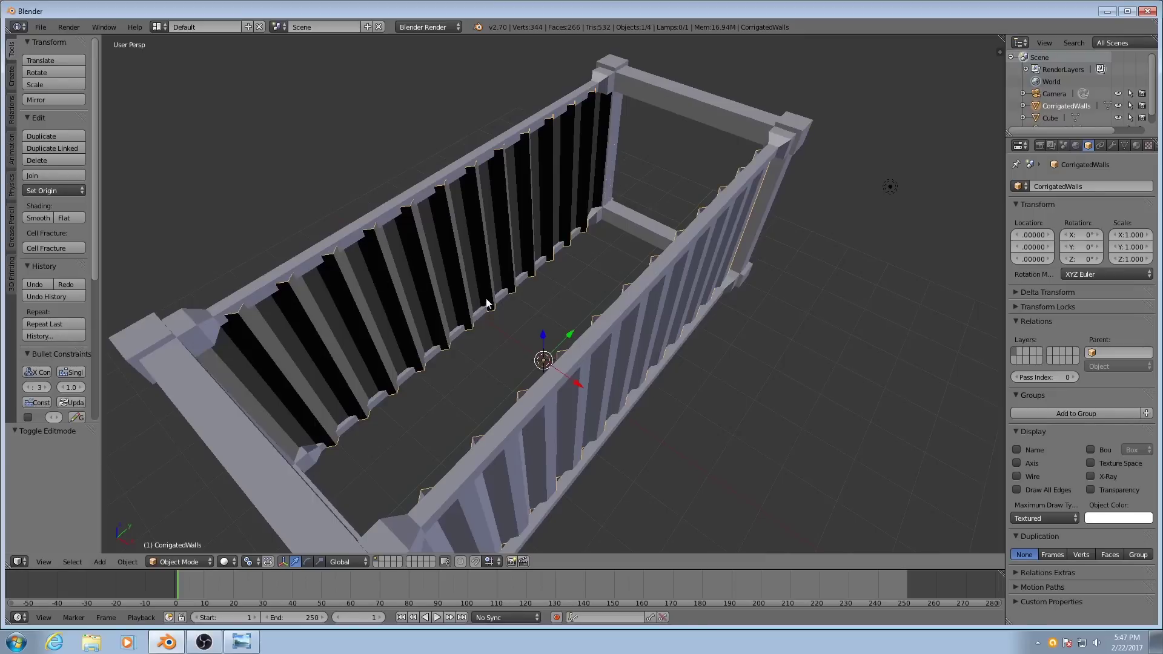
Add a Plane mesh to the scene
key(shift+a)
mouse_move(486, 299)
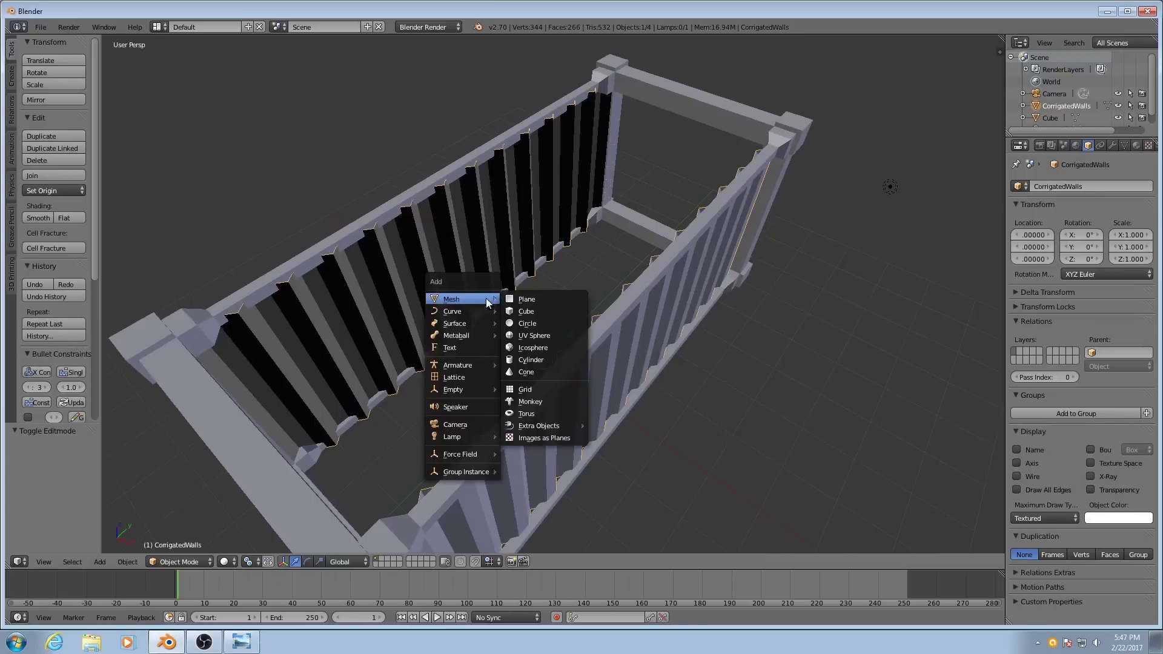
click(526, 299)
middle_drag(526, 299, 569, 363)
Raise the plane along Z to the top of the container frame
key(g)
key(z)
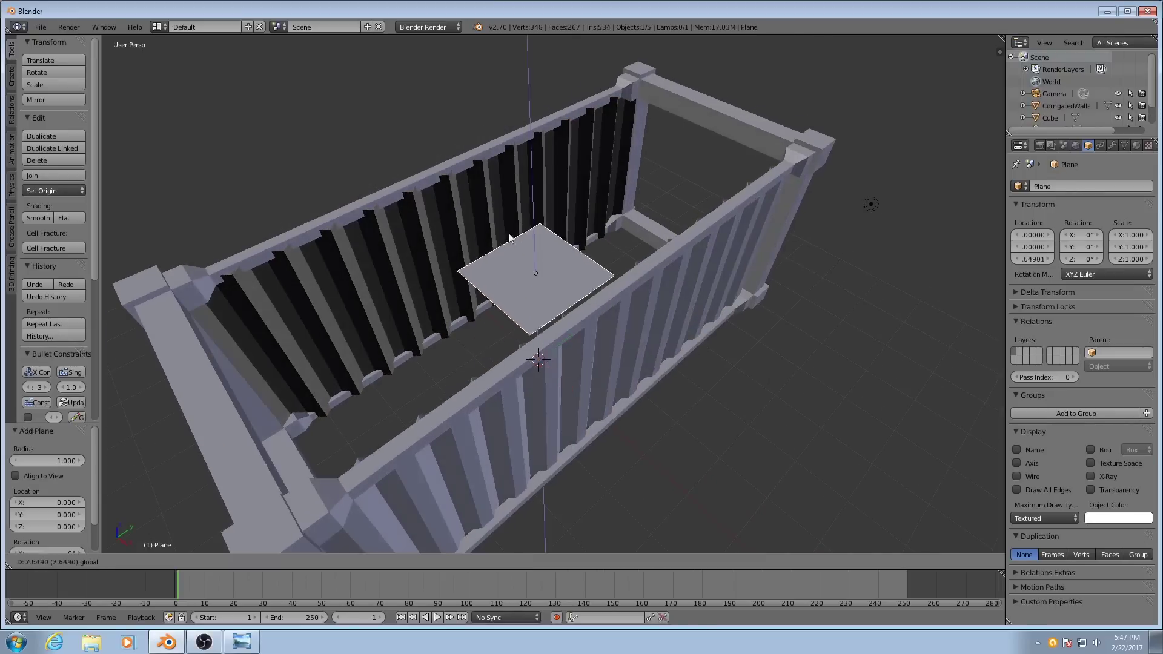
click(498, 199)
middle_drag(497, 199, 517, 289)
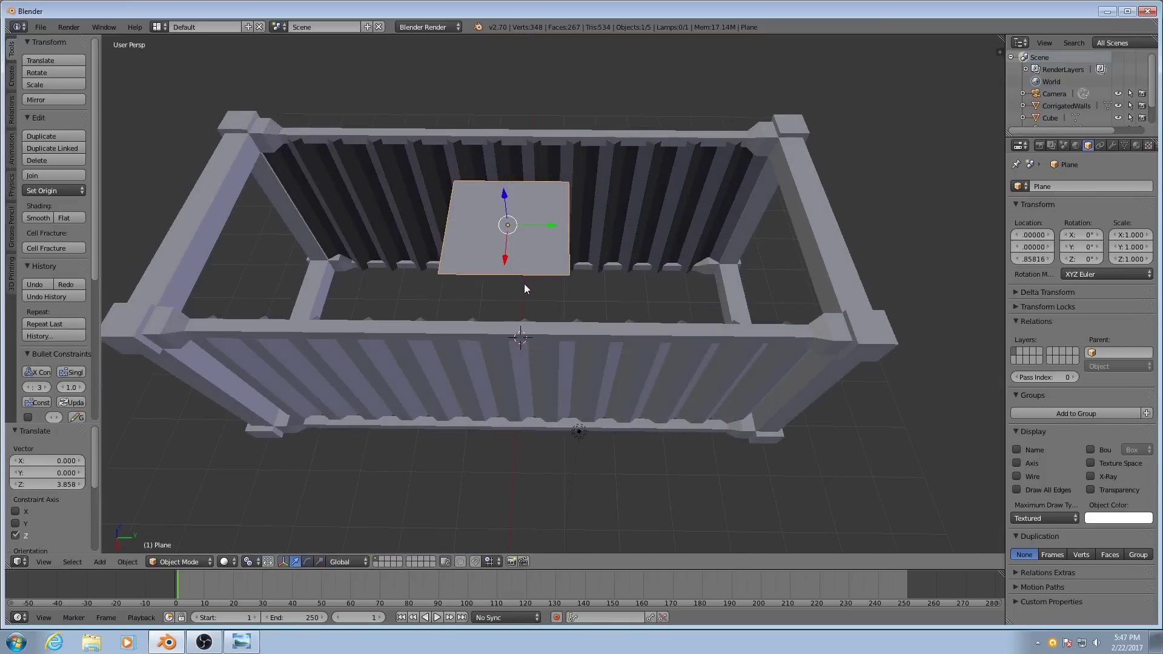
Stretch the plane along Y to 4.871
key(s)
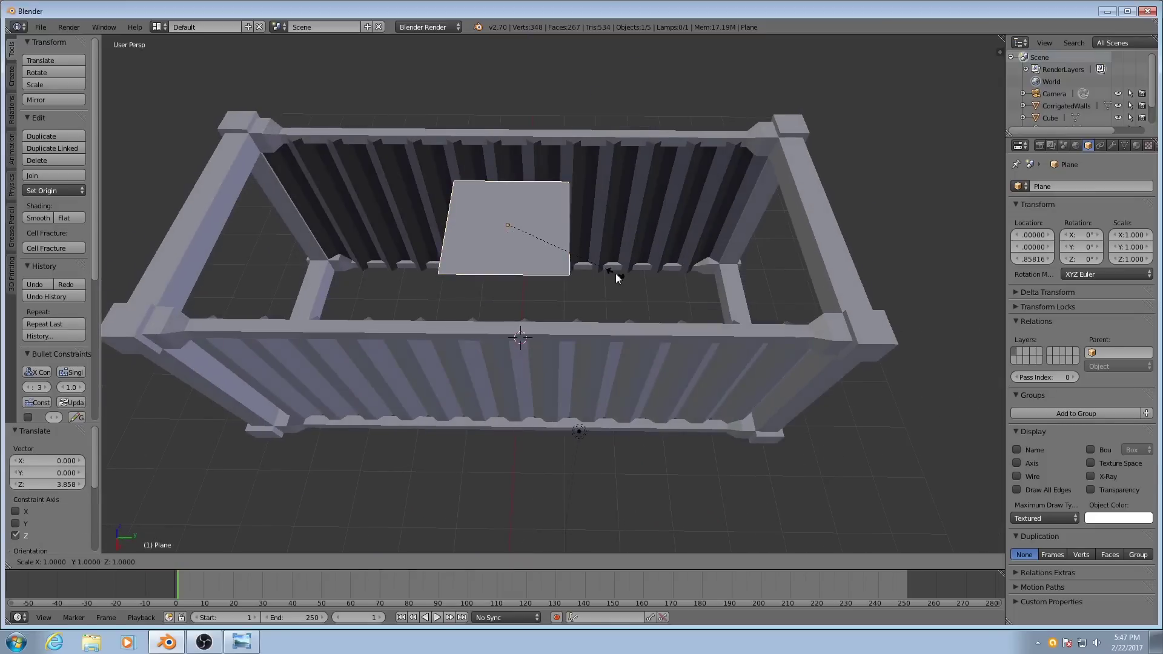
key(y)
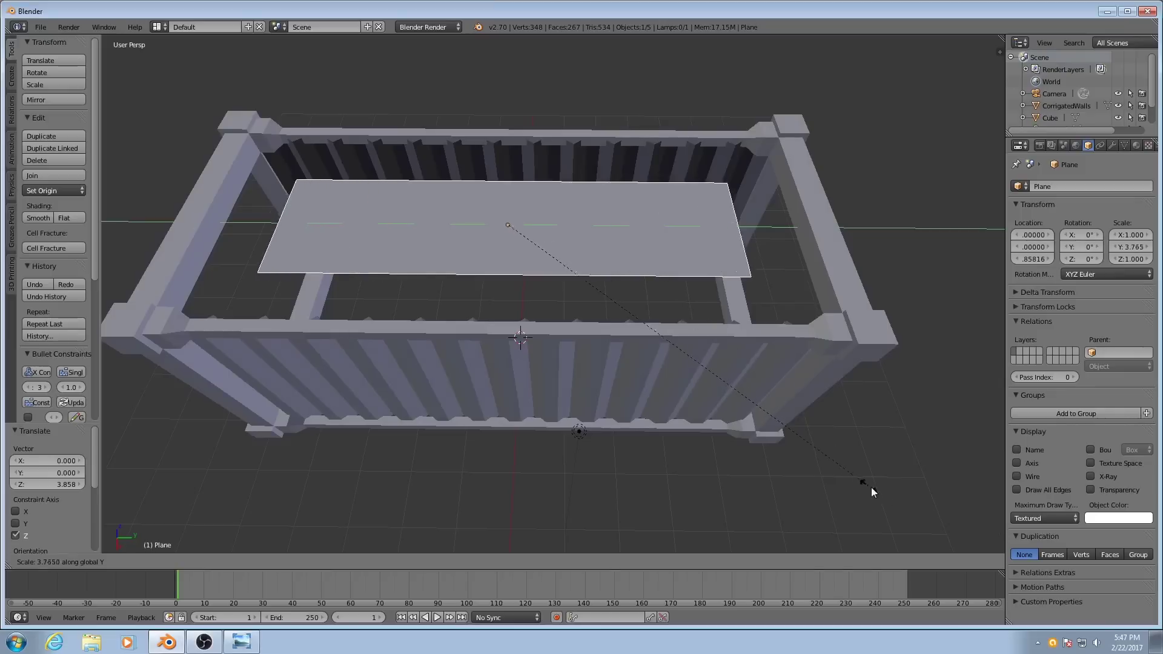
click(963, 578)
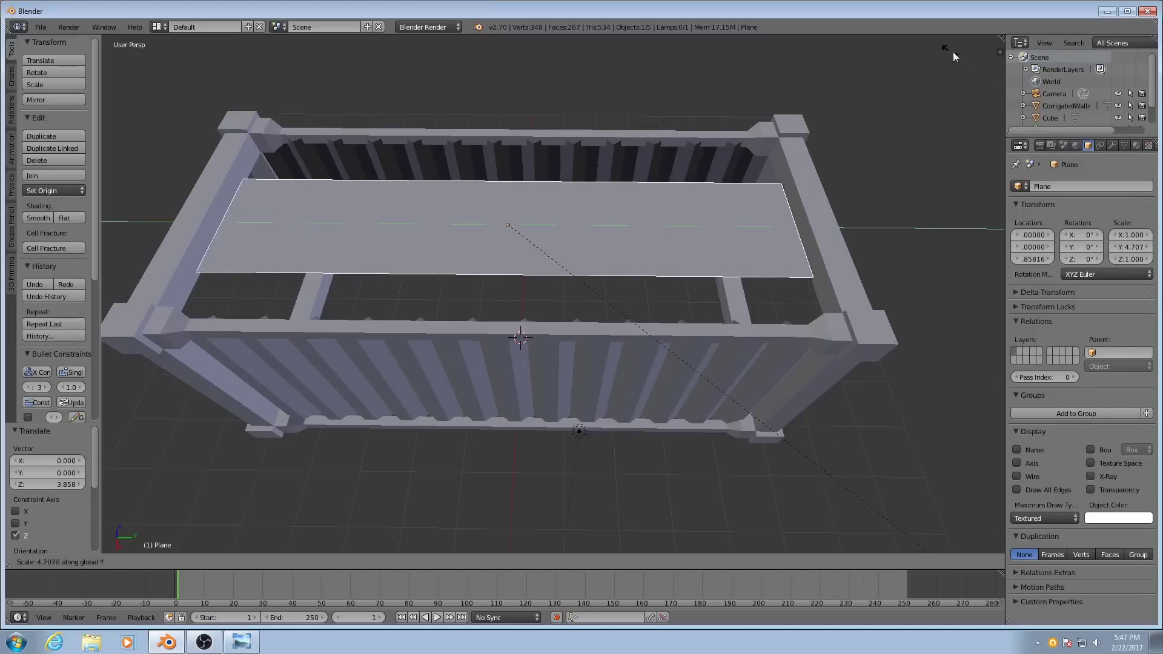
key(alt+Tab)
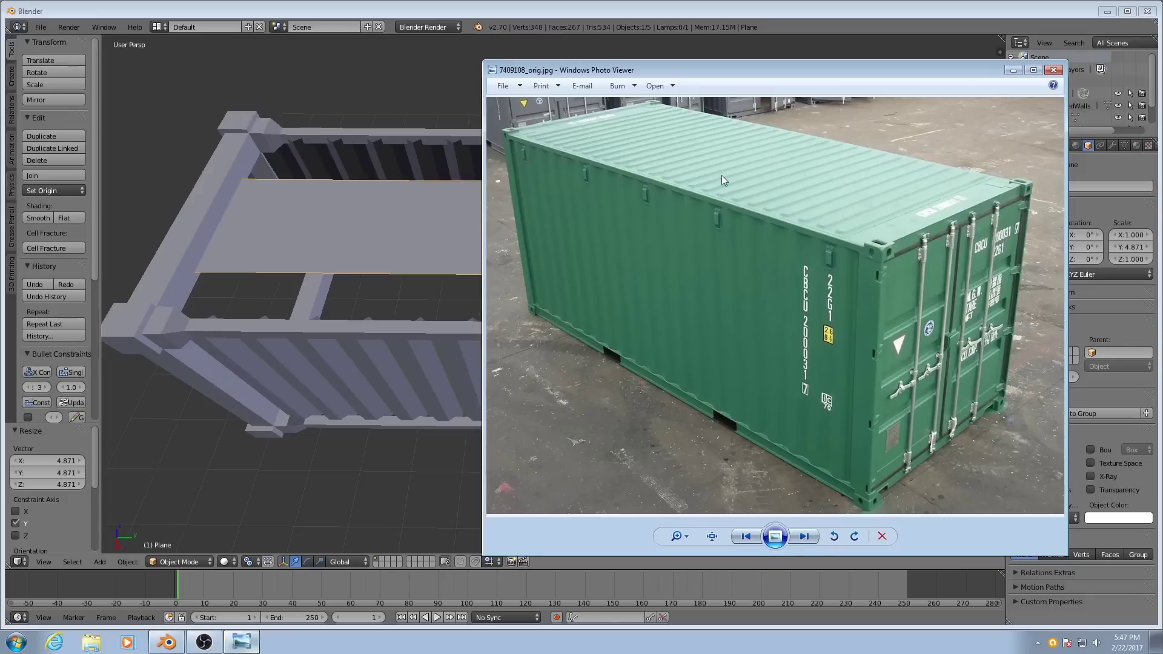
Minimize the green container reference photo to get back to the Blender model
click(1013, 70)
middle_drag(528, 338, 555, 270)
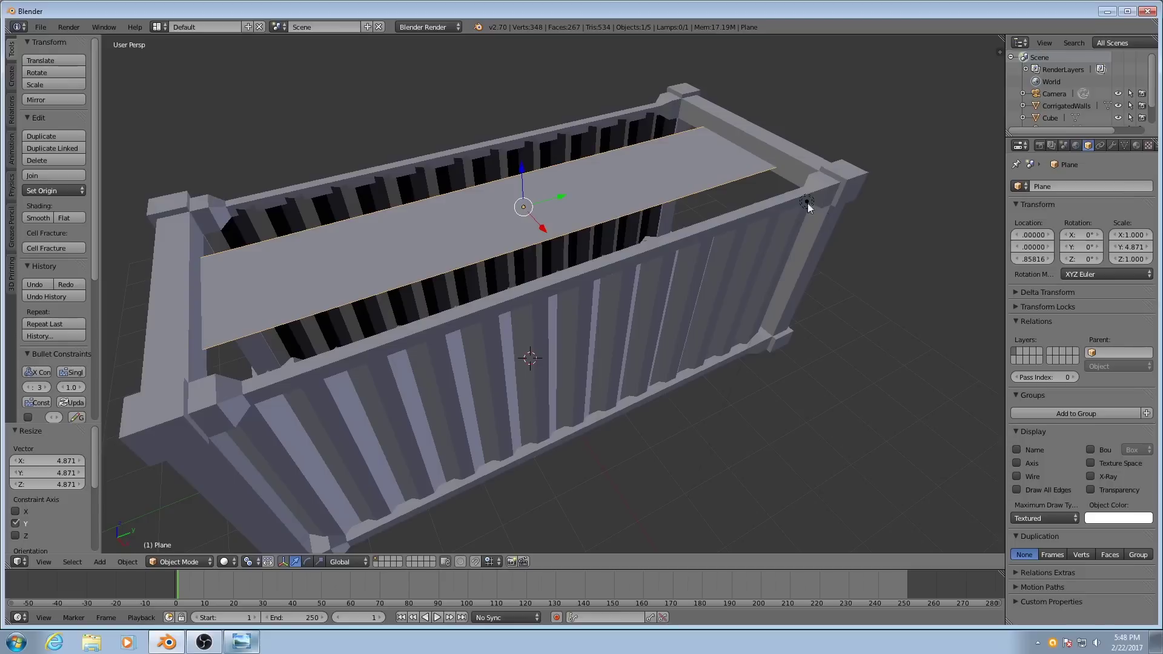
Resize the top plane to Y 6.048 and X 2.072
middle_drag(591, 336, 577, 282)
scroll(578, 282, up, 2)
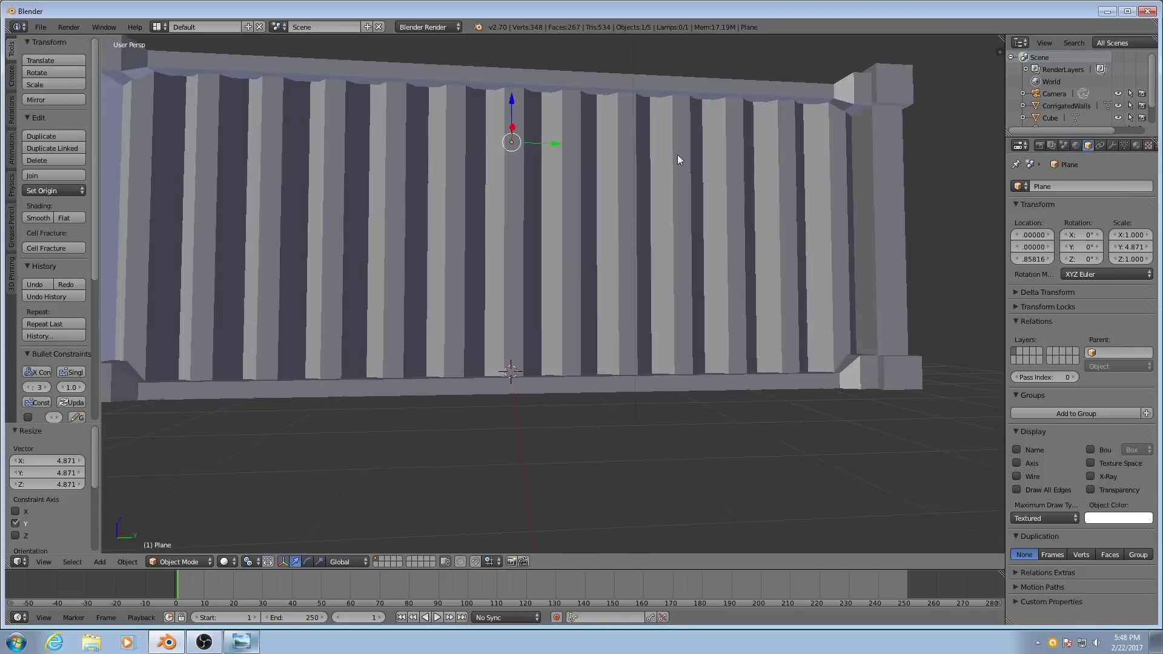
middle_drag(572, 217, 521, 256)
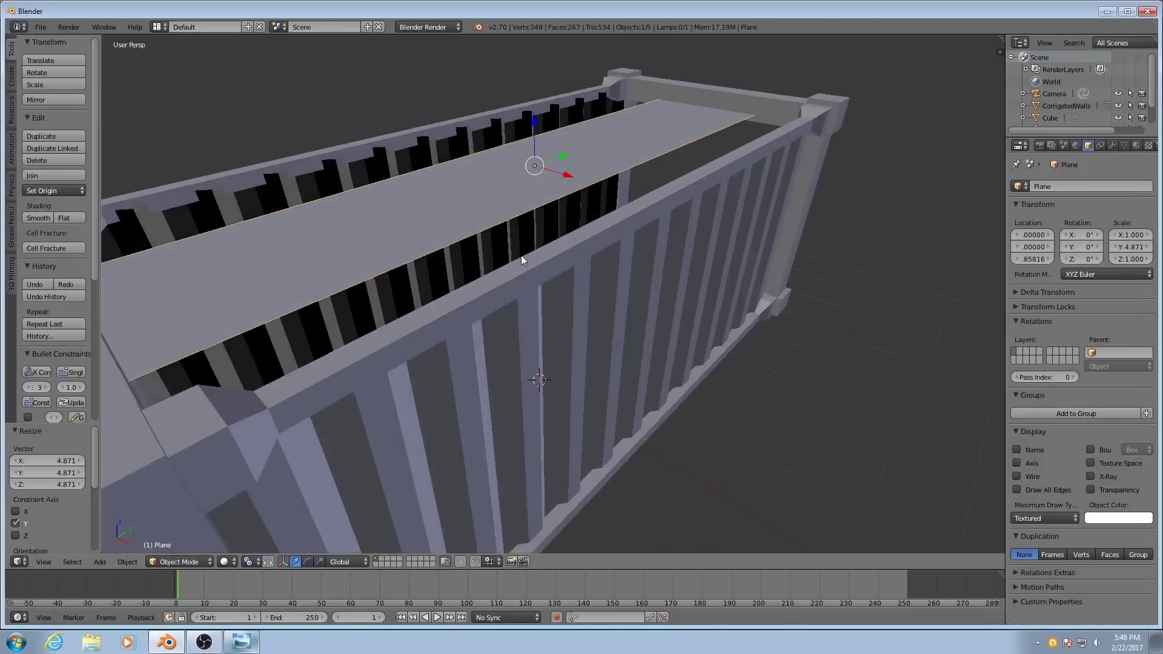
key(s)
key(y)
click(533, 278)
key(s)
key(x)
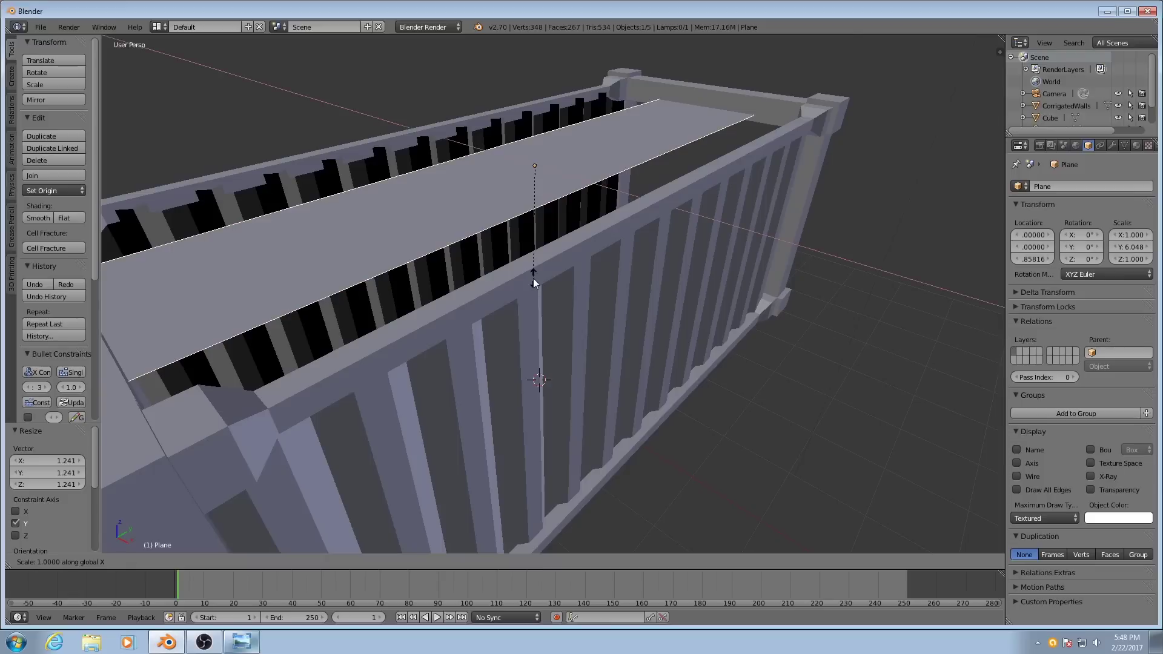
click(616, 385)
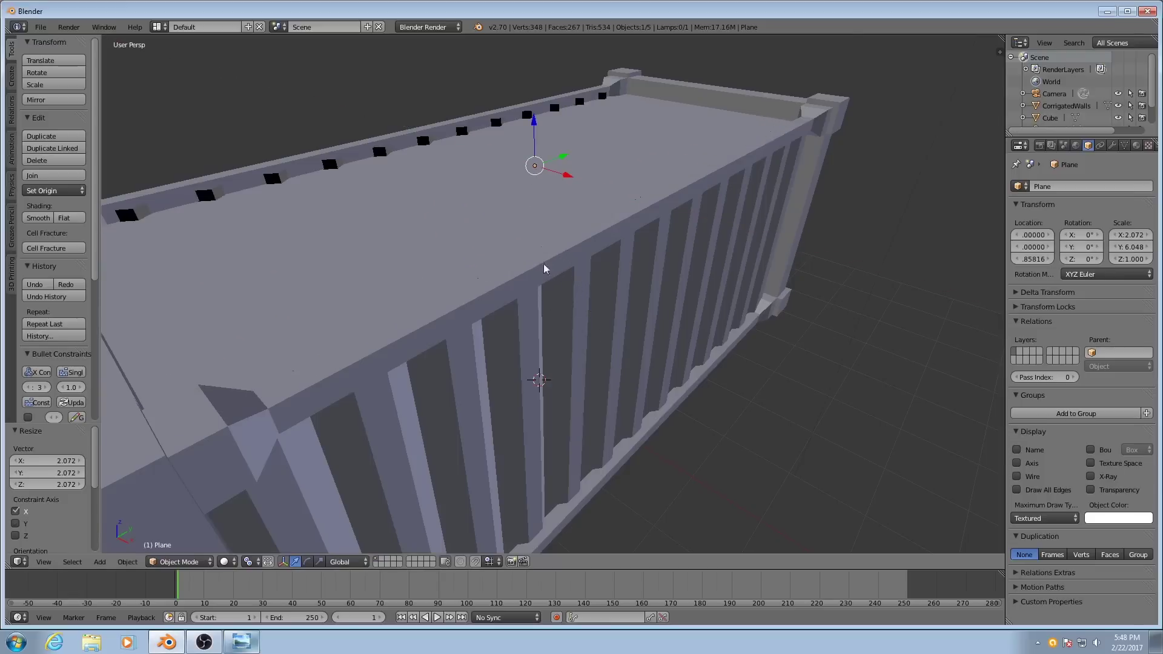
Lift the top plane by 0.14 along Z
key(g)
key(z)
click(528, 110)
scroll(543, 239, down, 5)
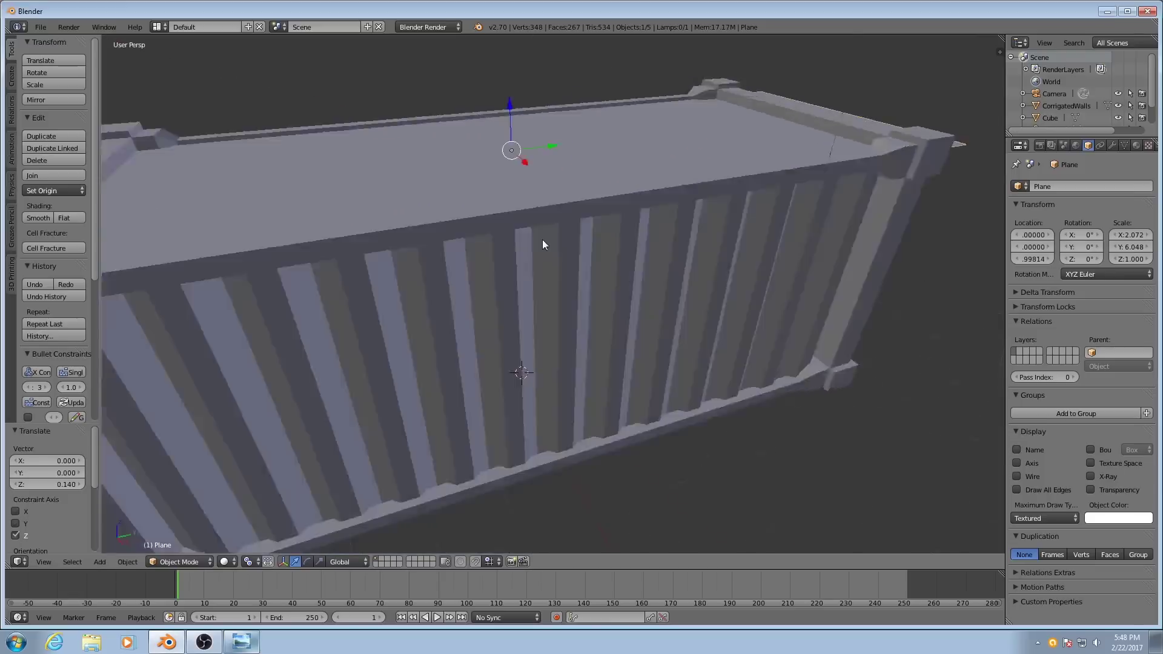
middle_drag(543, 274, 468, 213)
Shorten the plane to Y 4.940 and check the roof from several angles
key(s)
key(y)
click(612, 265)
scroll(437, 343, up, 5)
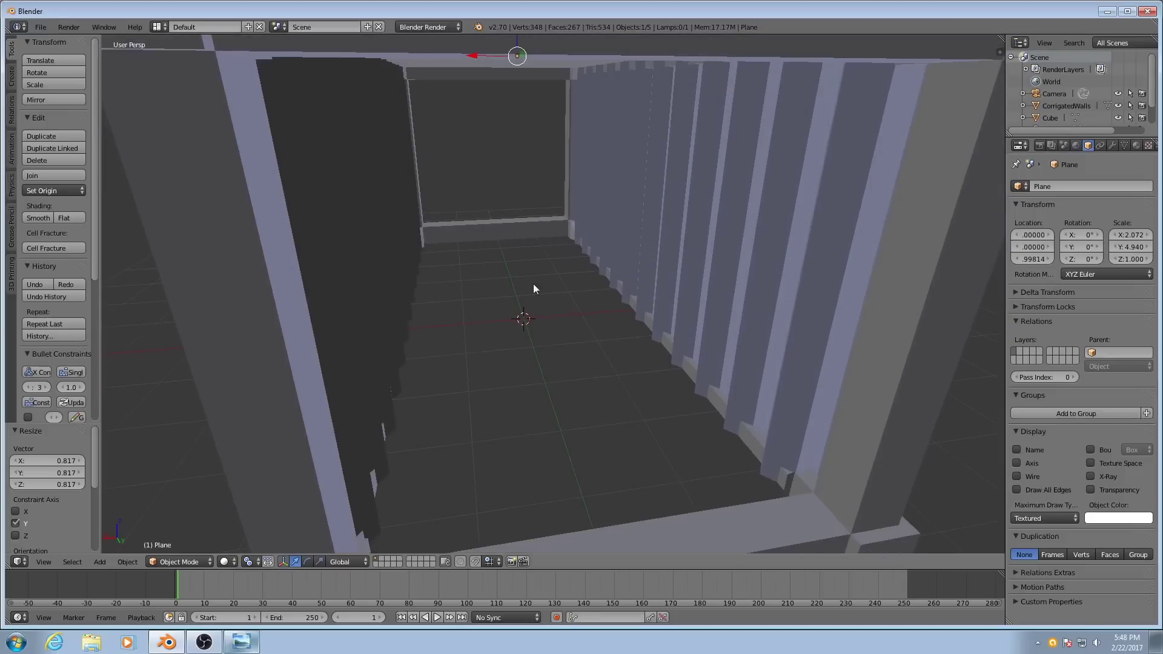
scroll(524, 293, down, 3)
middle_drag(531, 316, 596, 278)
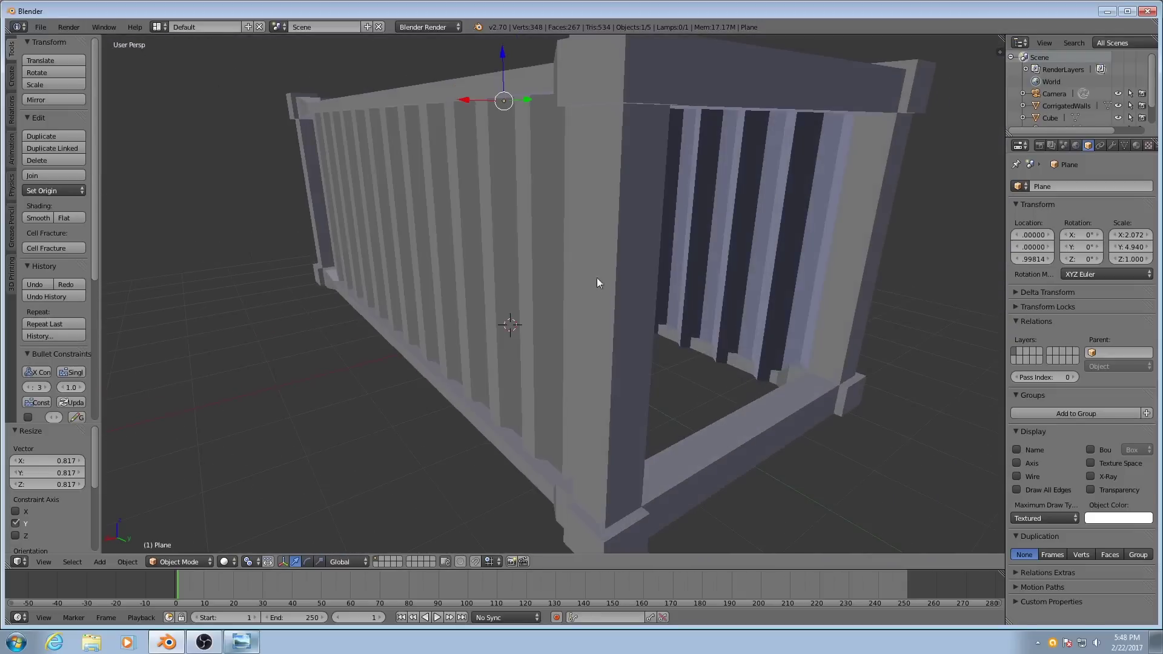
scroll(646, 136, down, 4)
middle_drag(637, 202, 520, 286)
scroll(569, 312, down, 2)
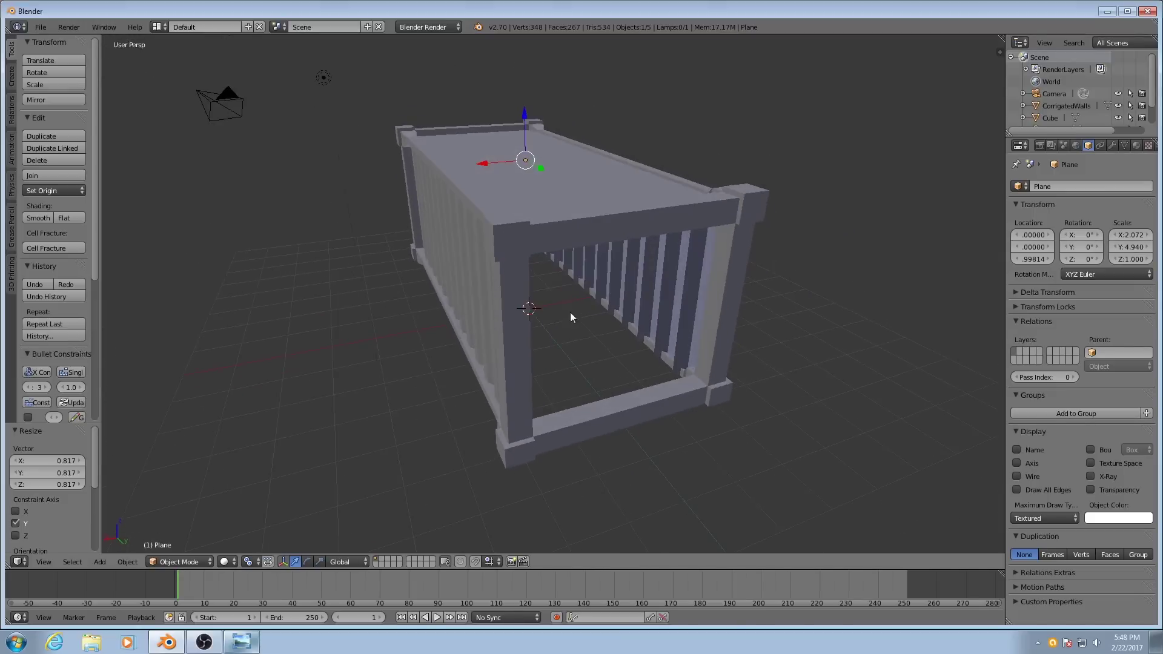
middle_drag(498, 225, 547, 322)
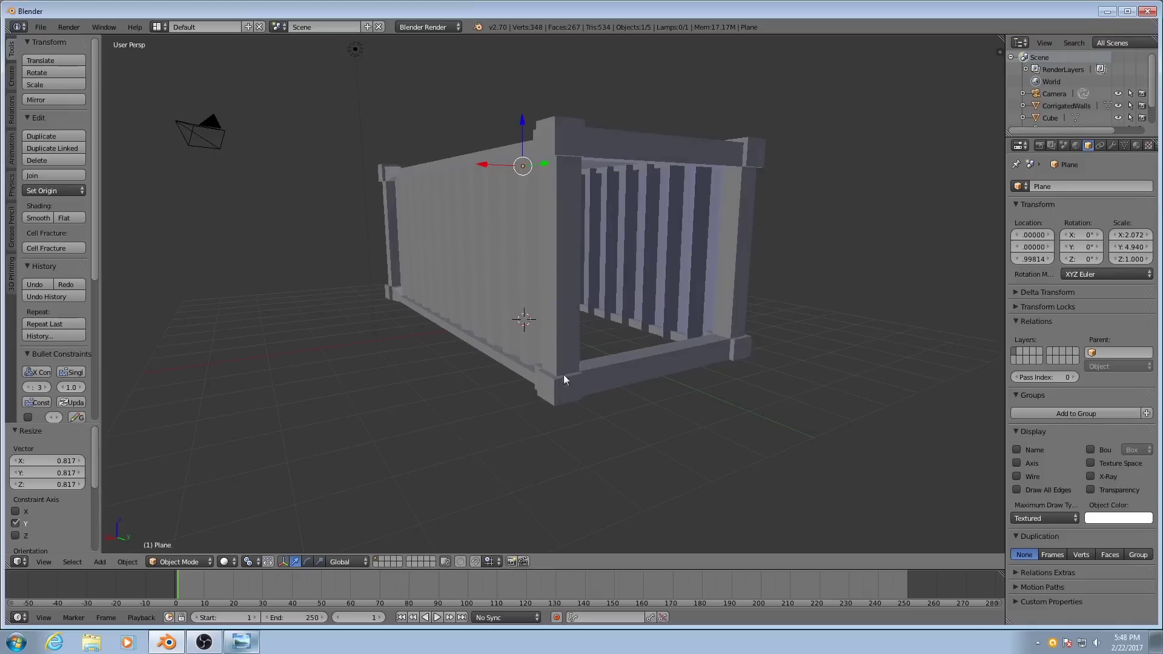
middle_drag(471, 335, 542, 331)
Select the Cube frame in Edit Mode and grow a selection across the bottom frame faces
right_click(605, 362)
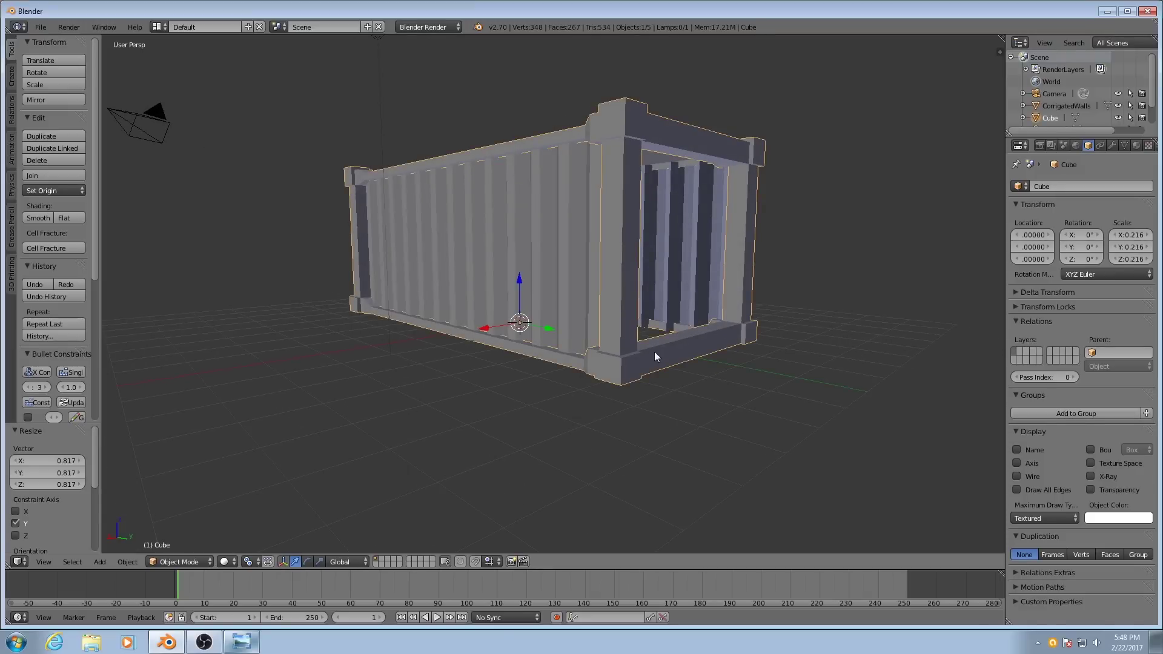
key(Tab)
middle_drag(654, 351, 545, 181)
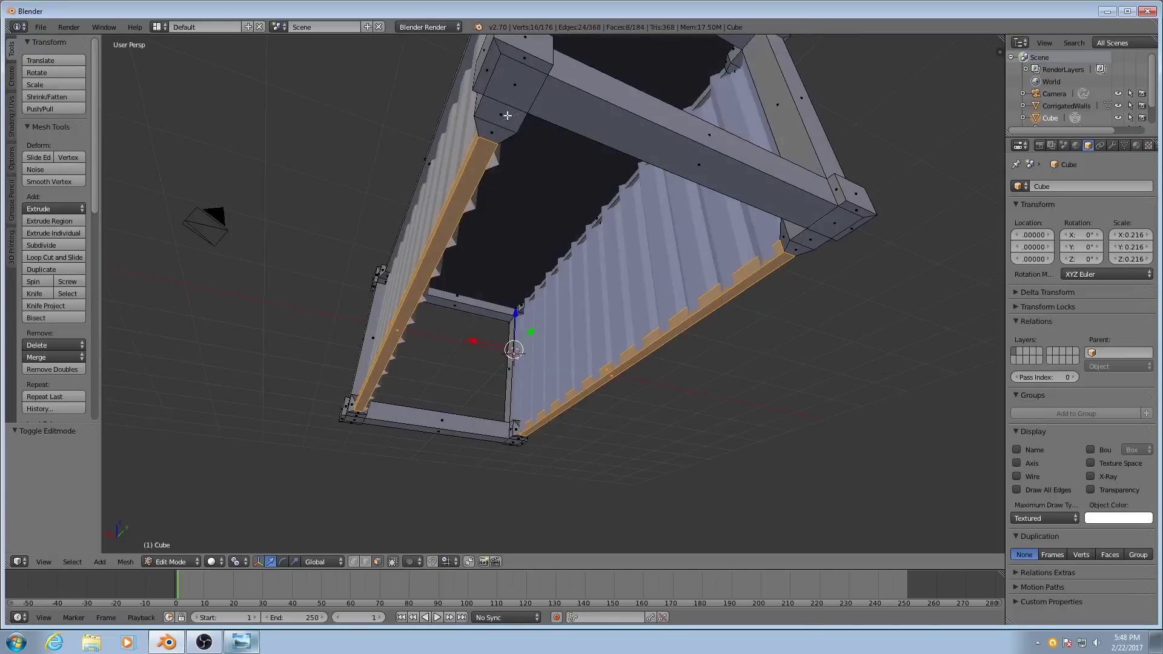
right_click(506, 70)
key(ctrl+KP_Add)
key(ctrl+KP_Add)
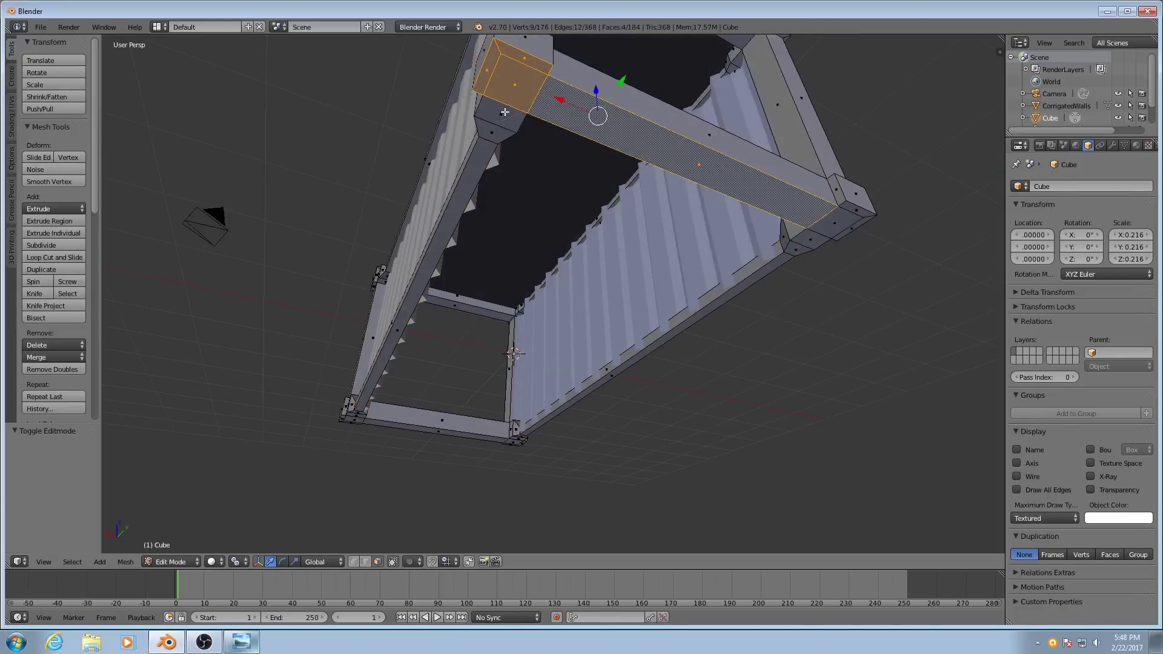
key(ctrl+KP_Add)
key(ctrl+KP_Add)
middle_drag(545, 182, 615, 156)
key(ctrl+KP_Add)
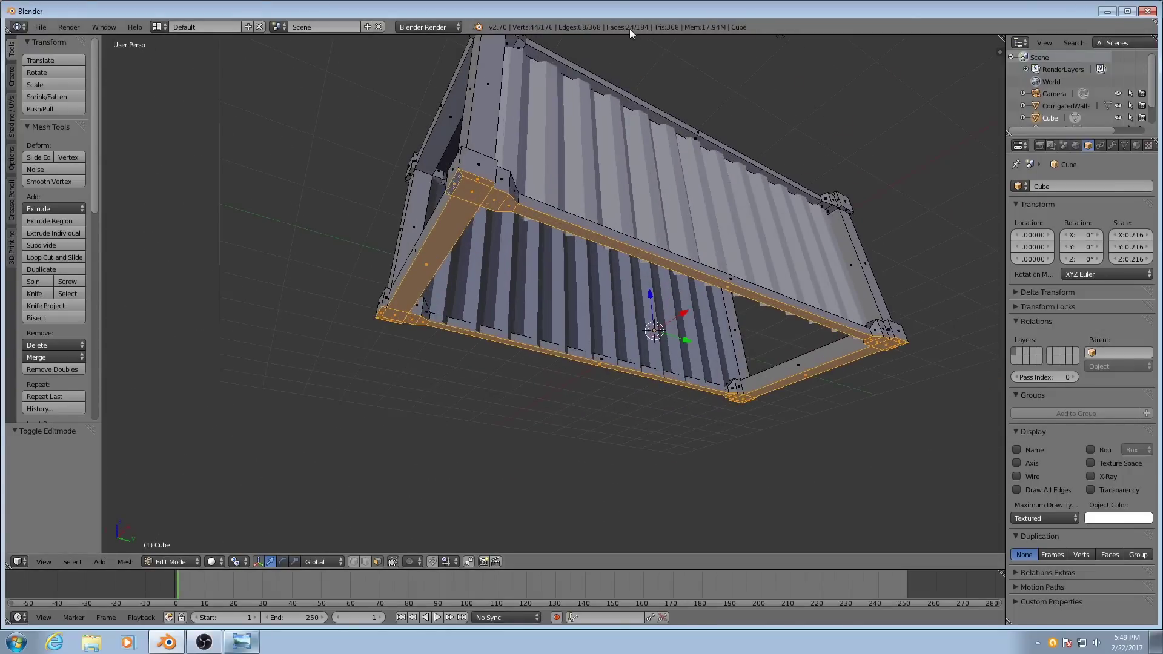
Delete the selected bottom frame faces, leaving 160 faces
middle_drag(627, 48, 609, 145)
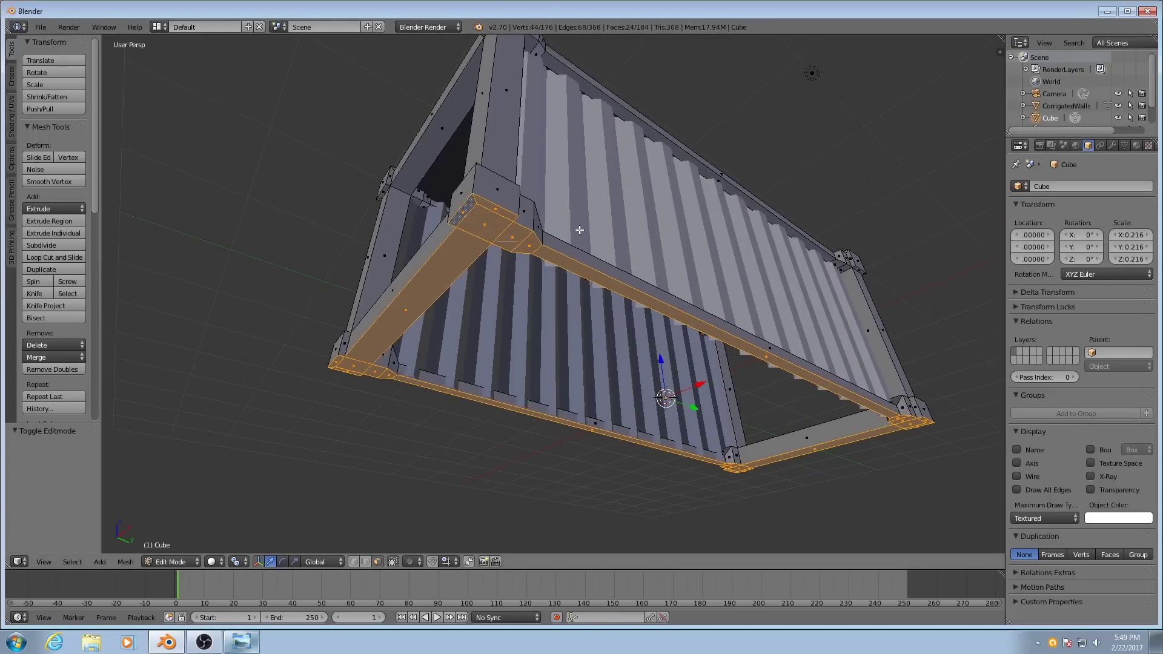
middle_drag(575, 242, 593, 287)
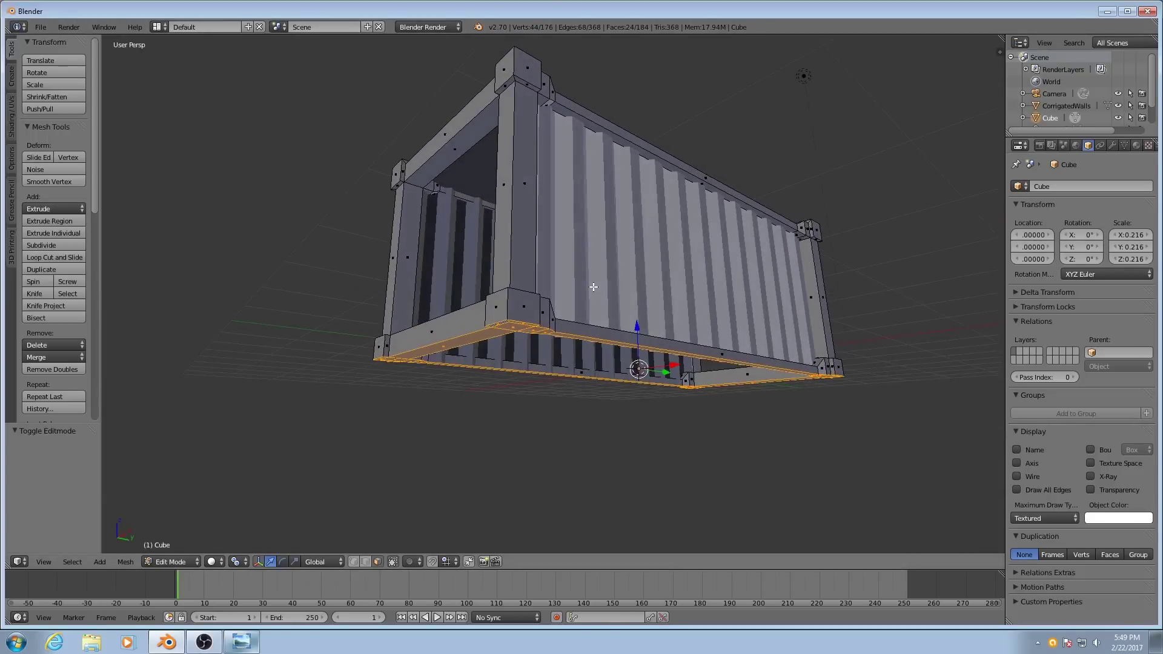
key(x)
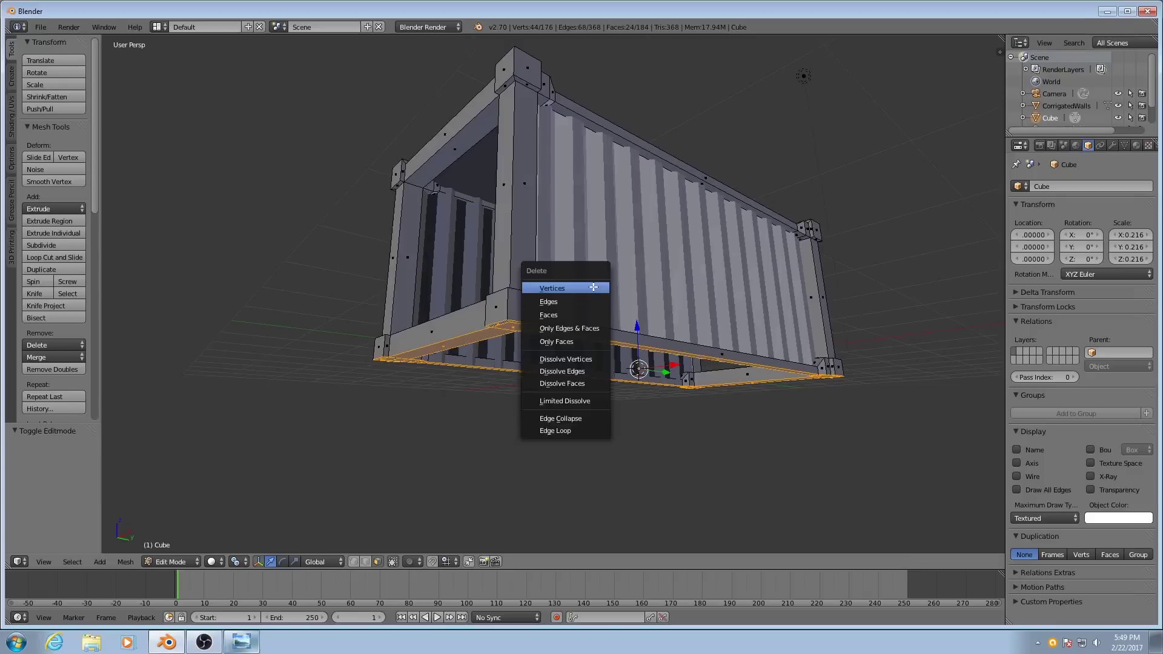
click(570, 315)
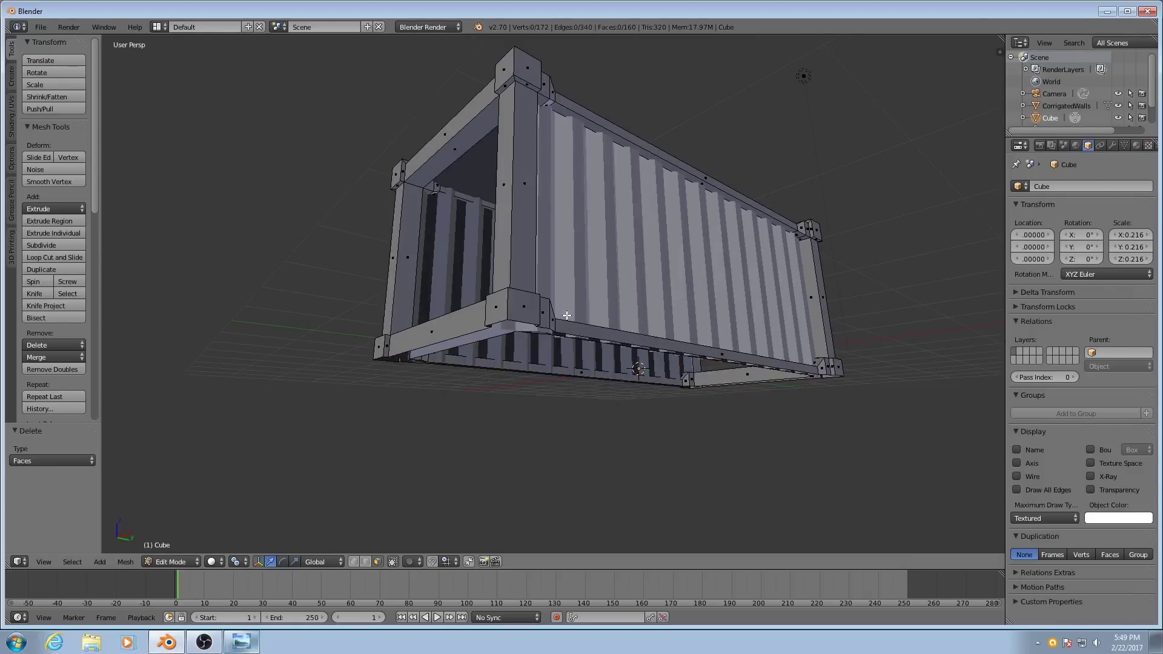